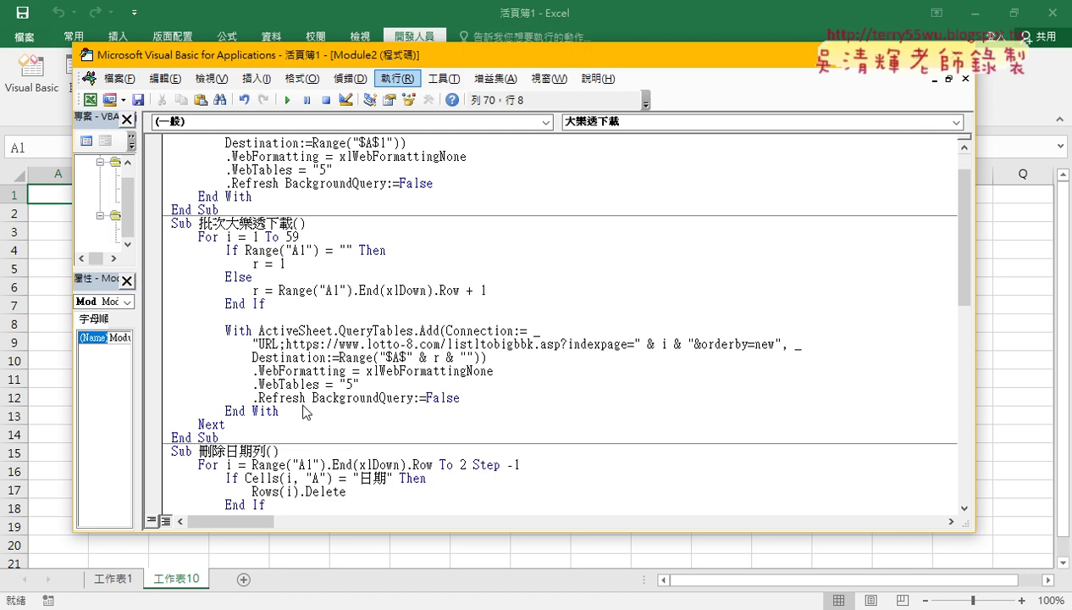
- In 批次大樂透下載, delete the '& ""' so Destination reads Range("$A$" & r)
{"action": "left_click_drag", "start_coordinate": [391, 50], "coordinate": [573, 50]}
{"action": "left_click", "coordinate": [474, 302]}
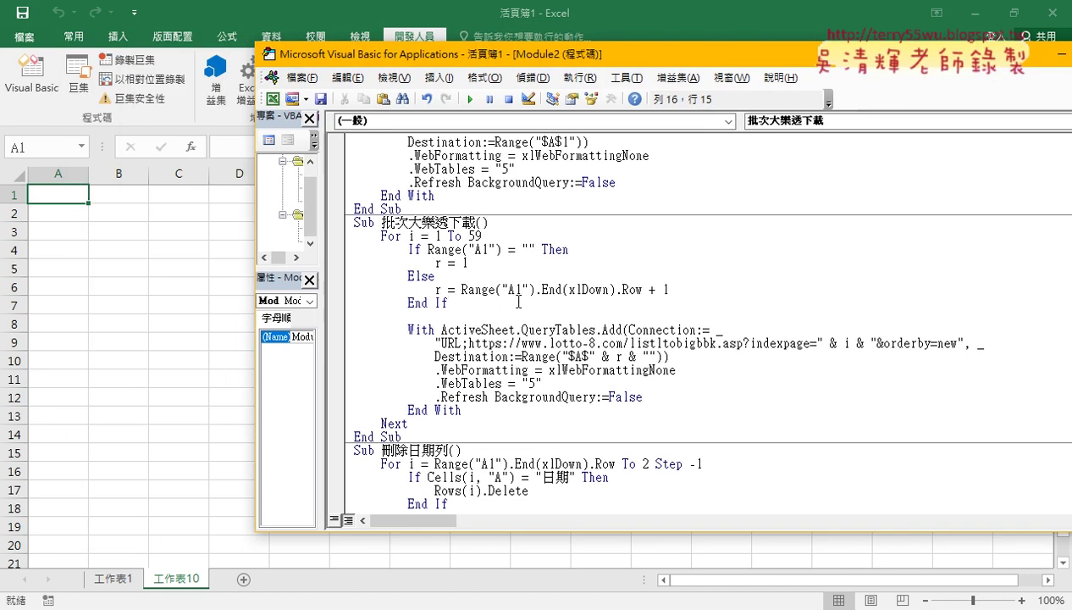
{"action": "left_click_drag", "start_coordinate": [461, 303], "coordinate": [358, 252]}
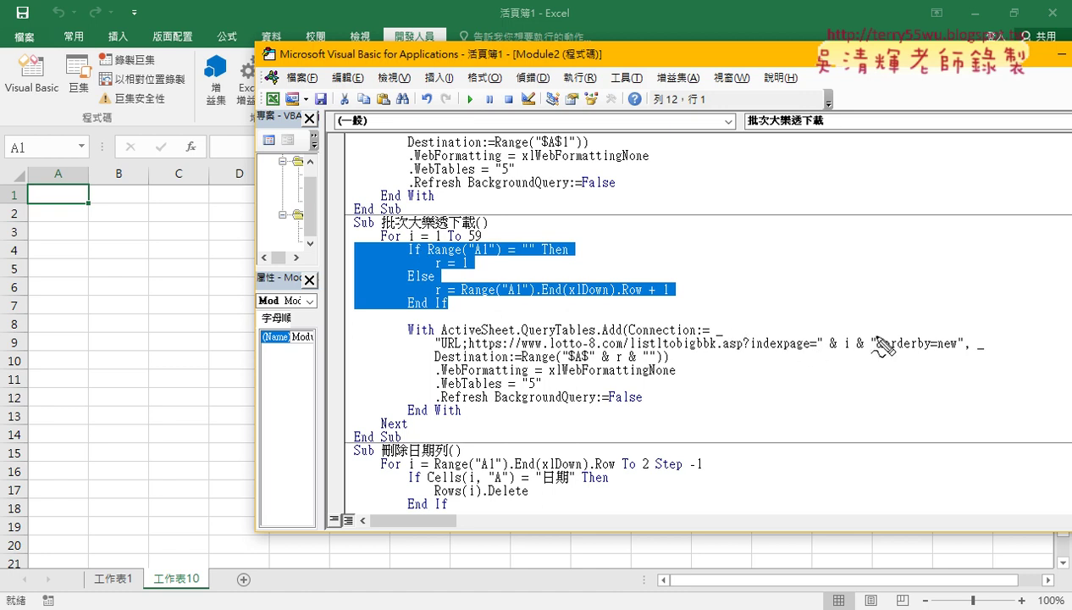
{"action": "mouse_move", "coordinate": [879, 334]}
{"action": "left_mouse_down"}
{"action": "mouse_move", "coordinate": [876, 347]}
{"action": "mouse_move", "coordinate": [884, 333]}
{"action": "left_mouse_up"}
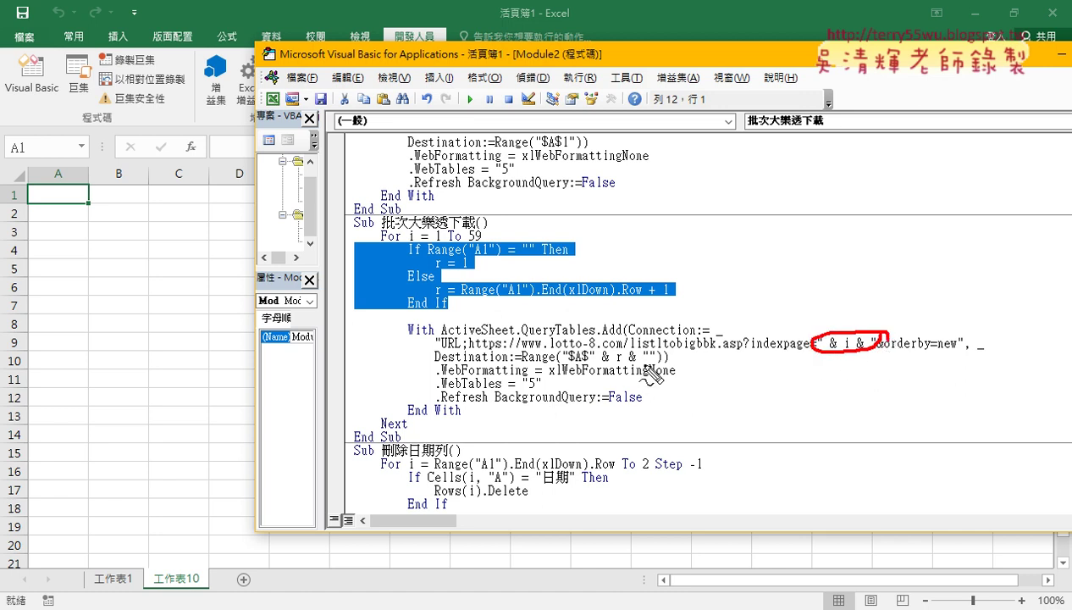
{"action": "key", "text": "Escape"}
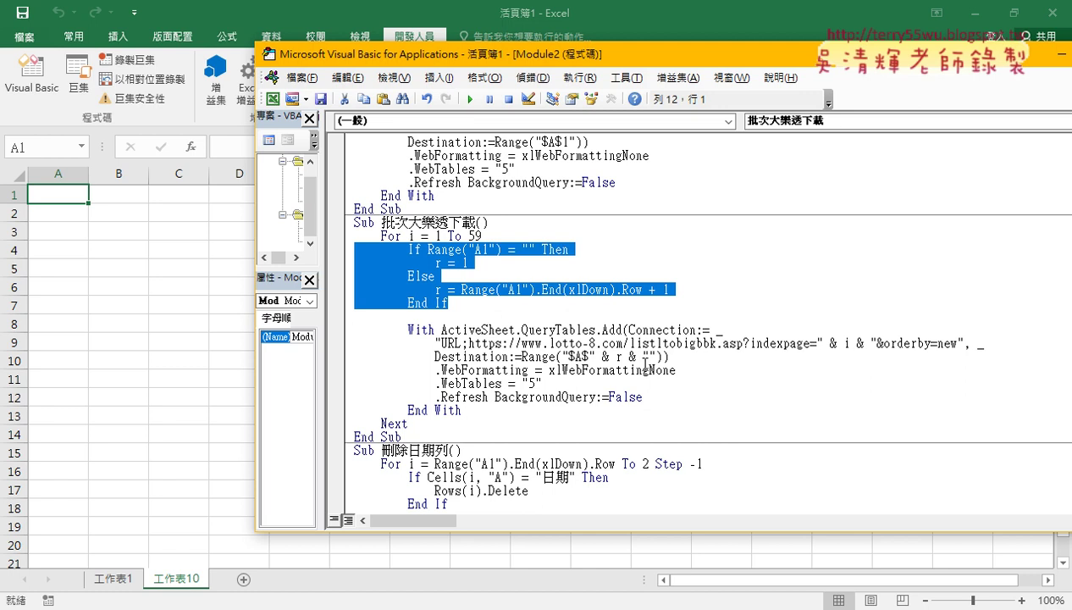
{"action": "left_click_drag", "start_coordinate": [624, 356], "coordinate": [658, 355]}
{"action": "key", "text": "Delete"}
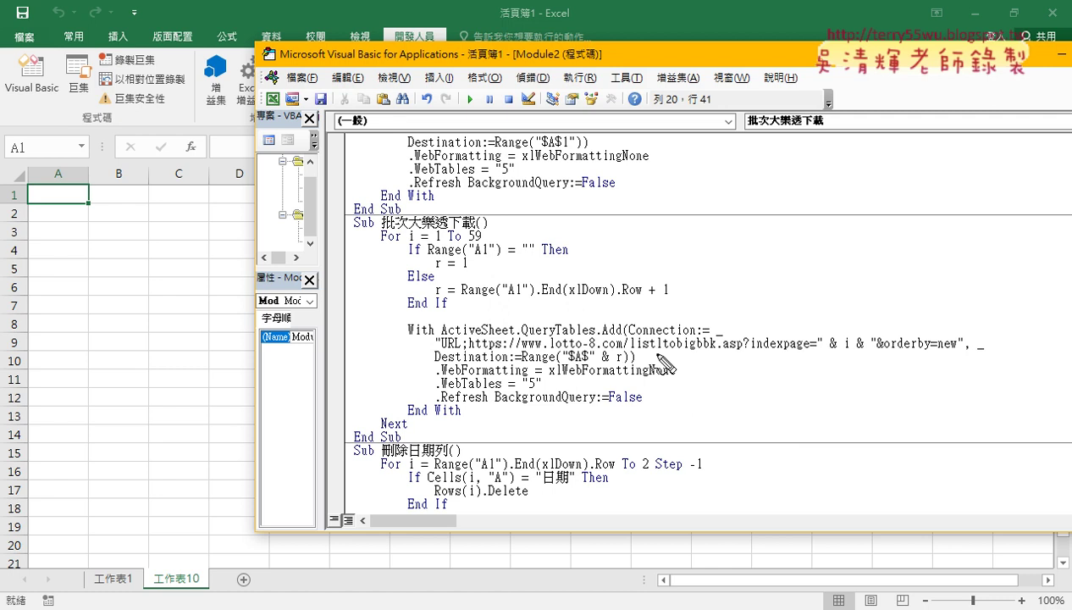
{"action": "mouse_move", "coordinate": [421, 242]}
{"action": "left_mouse_down"}
{"action": "mouse_move", "coordinate": [404, 242]}
{"action": "mouse_move", "coordinate": [860, 335]}
{"action": "mouse_move", "coordinate": [869, 313]}
{"action": "left_mouse_up"}
{"action": "left_click_drag", "start_coordinate": [430, 271], "coordinate": [480, 271]}
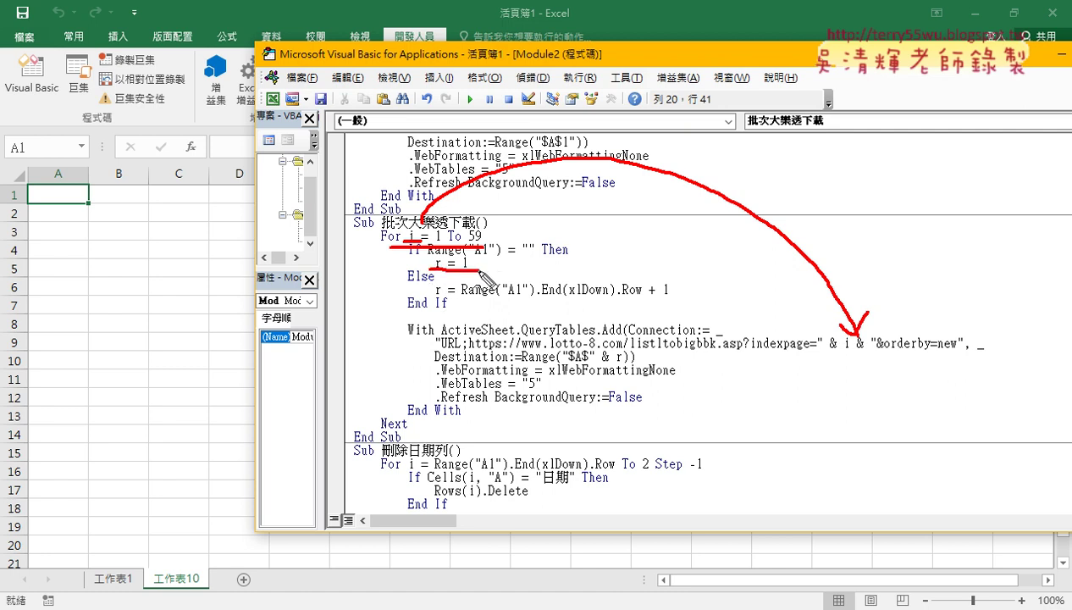
{"action": "left_click_drag", "start_coordinate": [51, 202], "coordinate": [73, 206]}
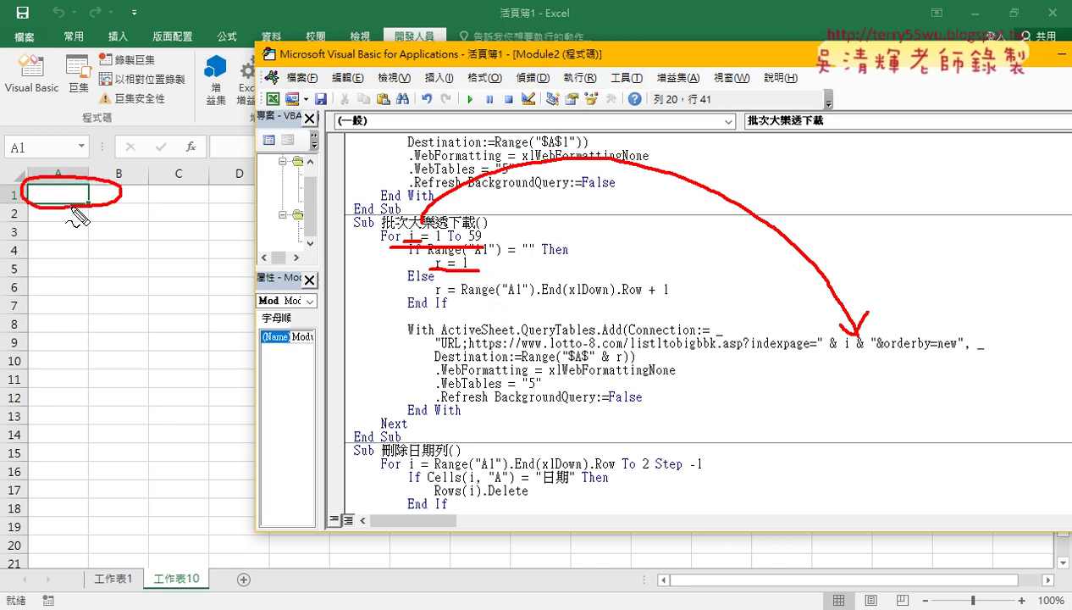
{"action": "left_click_drag", "start_coordinate": [438, 302], "coordinate": [458, 300]}
{"action": "left_click_drag", "start_coordinate": [649, 298], "coordinate": [675, 295]}
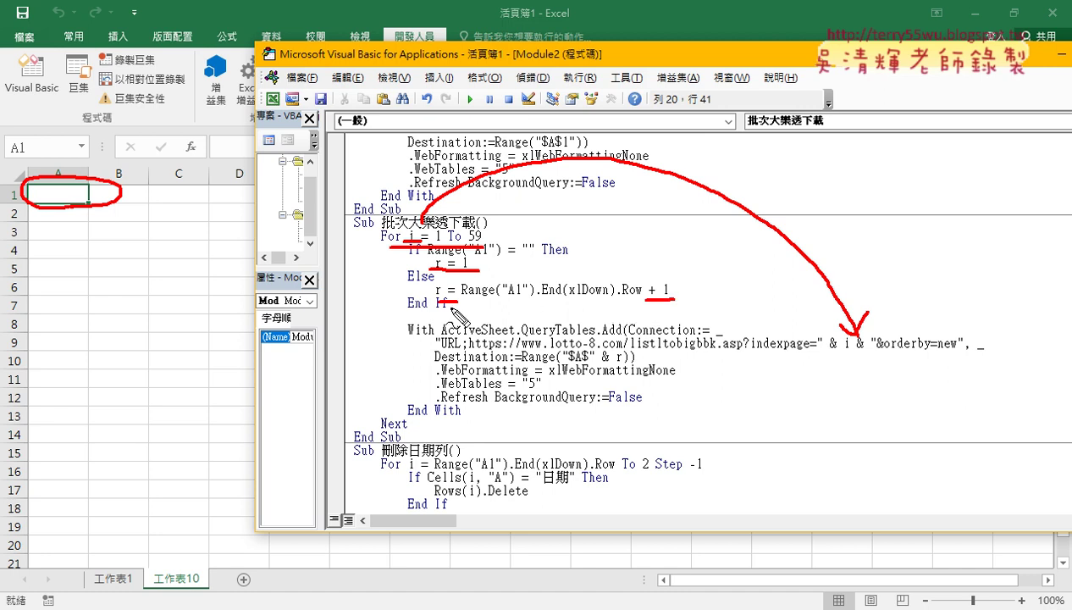
{"action": "left_click_drag", "start_coordinate": [441, 303], "coordinate": [633, 362]}
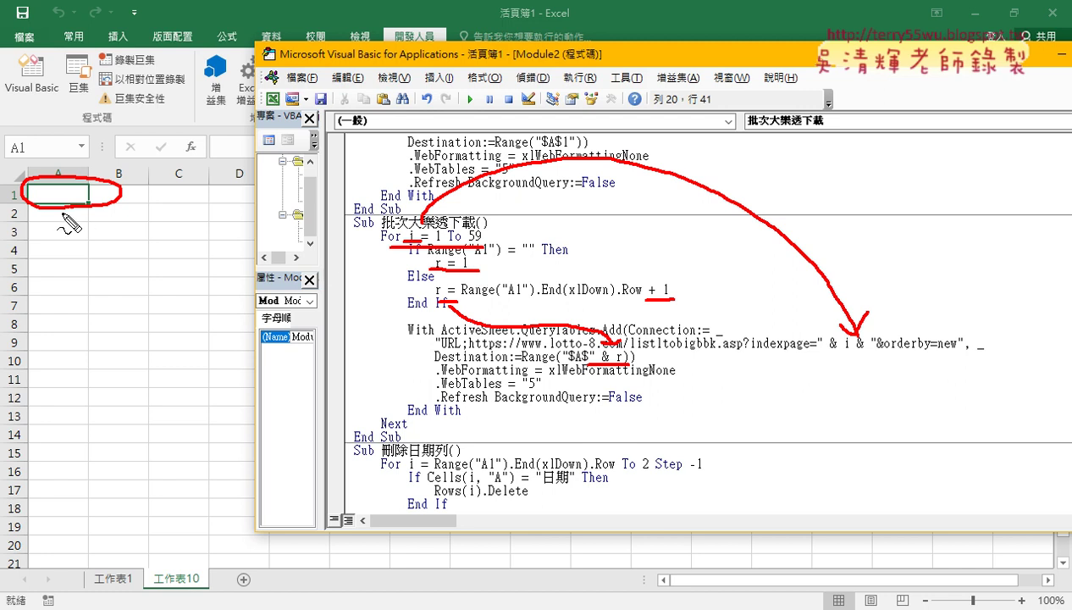
{"action": "left_click_drag", "start_coordinate": [64, 212], "coordinate": [66, 287]}
{"action": "mouse_move", "coordinate": [49, 291]}
{"action": "left_mouse_down"}
{"action": "mouse_move", "coordinate": [54, 320]}
{"action": "mouse_move", "coordinate": [89, 286]}
{"action": "left_mouse_up"}
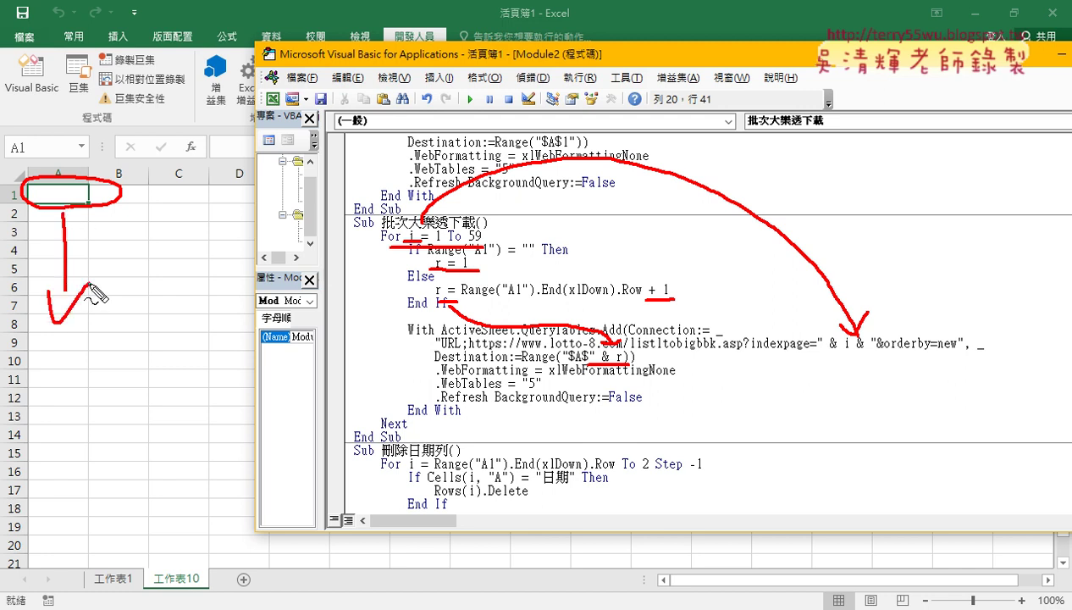
{"action": "key", "text": "Escape"}
- Clear the ambiguous-name compile error by renaming Sub 大樂透下載 to 大樂透下載2
{"action": "left_click", "coordinate": [466, 329]}
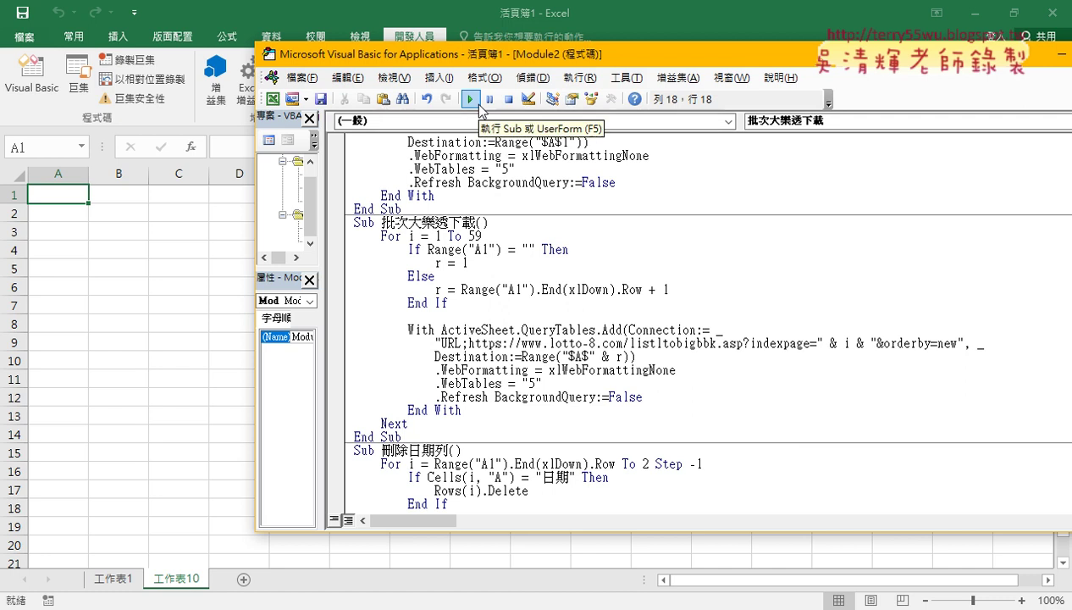
{"action": "left_click", "coordinate": [479, 105]}
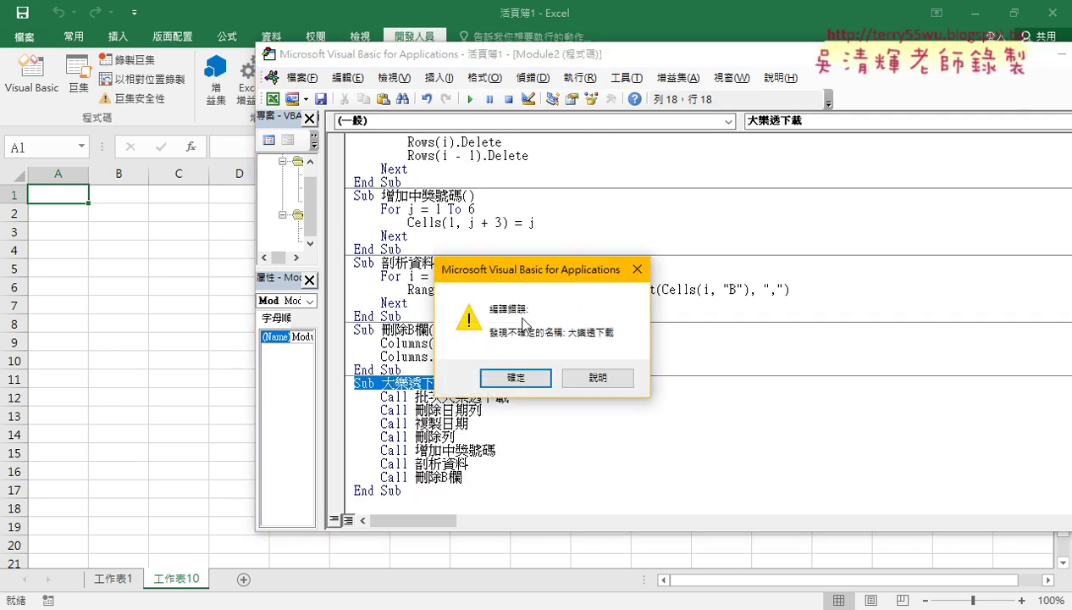
{"action": "left_click", "coordinate": [508, 383]}
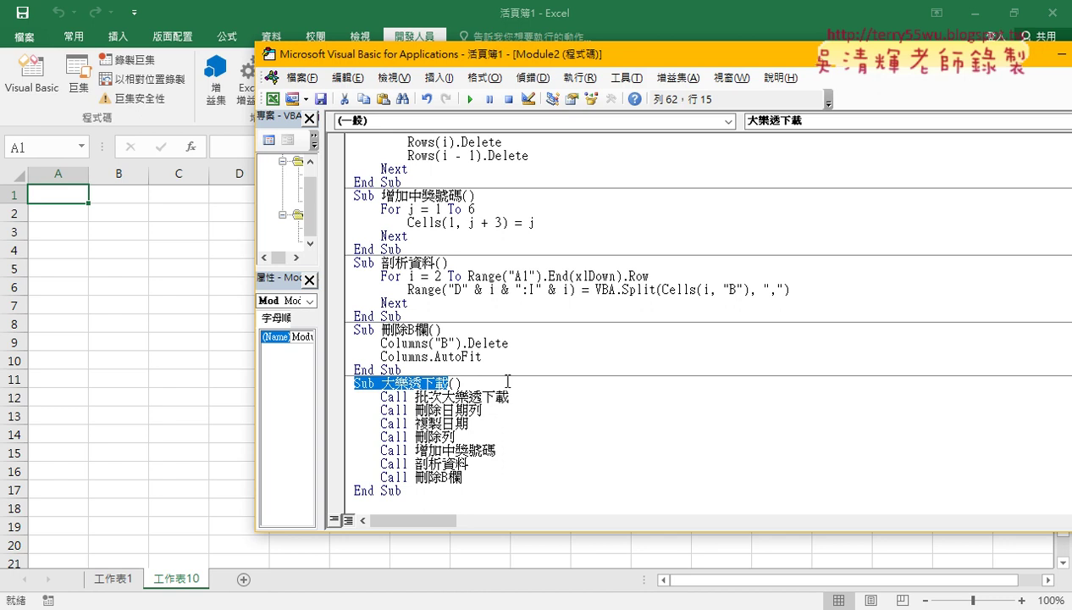
{"action": "left_click", "coordinate": [475, 385]}
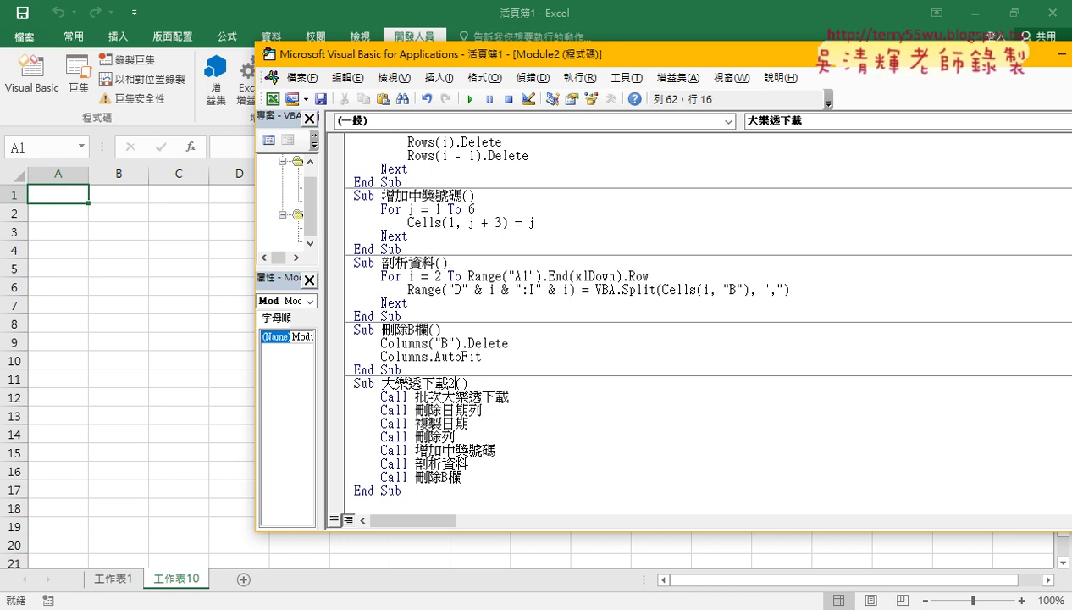
- Run the 批次大樂透下載 macro to start downloading the lottery draws
{"action": "scroll", "coordinate": [456, 332], "scroll_direction": "up", "scroll_amount": 5}
{"action": "scroll", "coordinate": [456, 330], "scroll_direction": "up", "scroll_amount": 7}
{"action": "scroll", "coordinate": [456, 330], "scroll_direction": "up", "scroll_amount": 1}
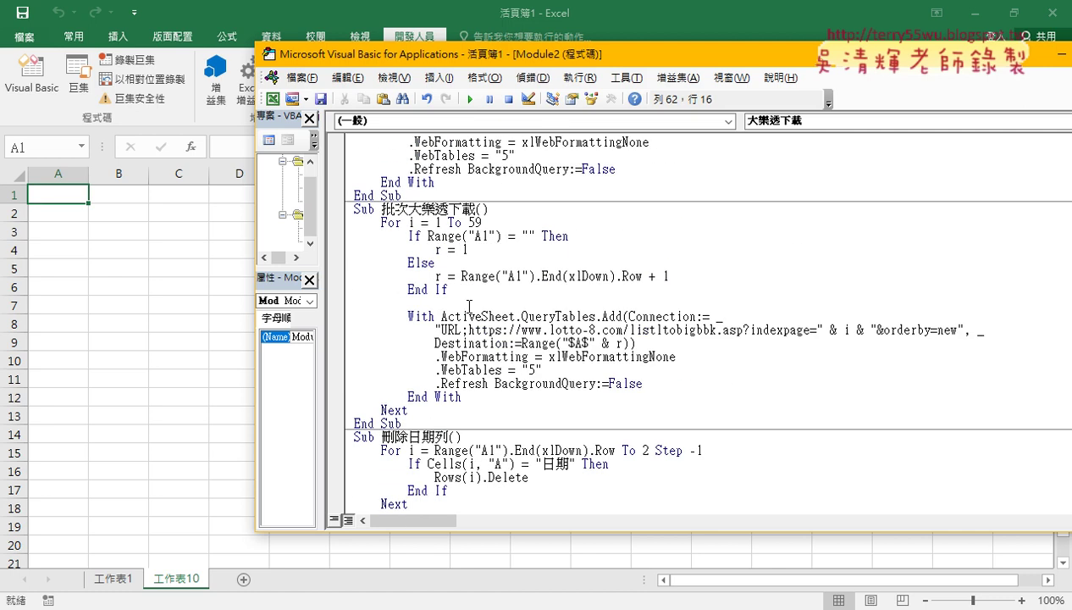
{"action": "left_click", "coordinate": [464, 301]}
{"action": "left_click", "coordinate": [472, 99]}
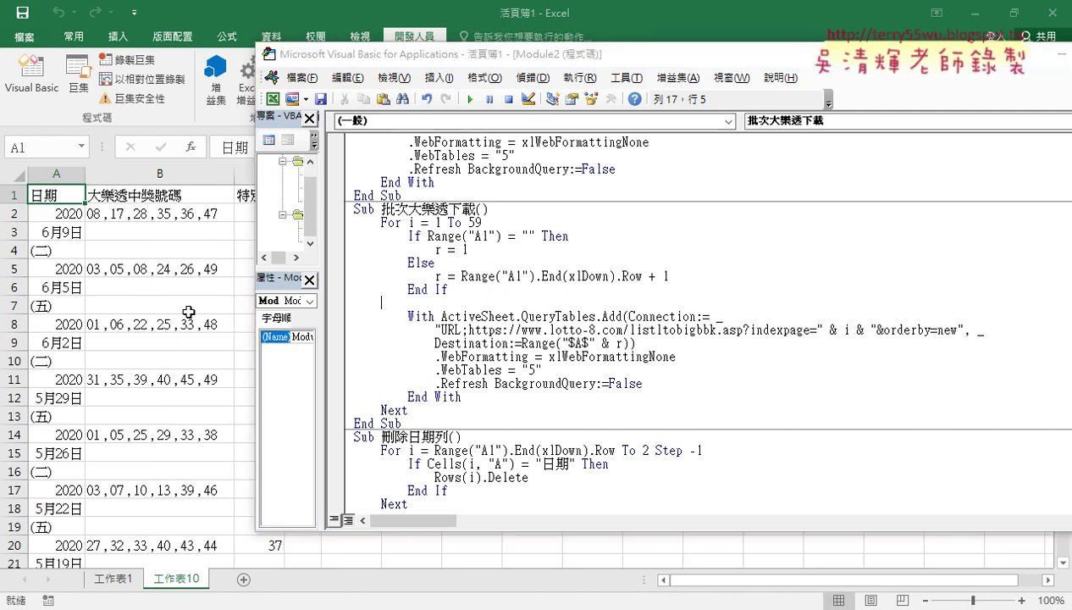
- Once the download finishes, show the worksheet with its 日期, 大樂透中獎號碼, 特別號 and 備註 columns
{"action": "left_click", "coordinate": [61, 203]}
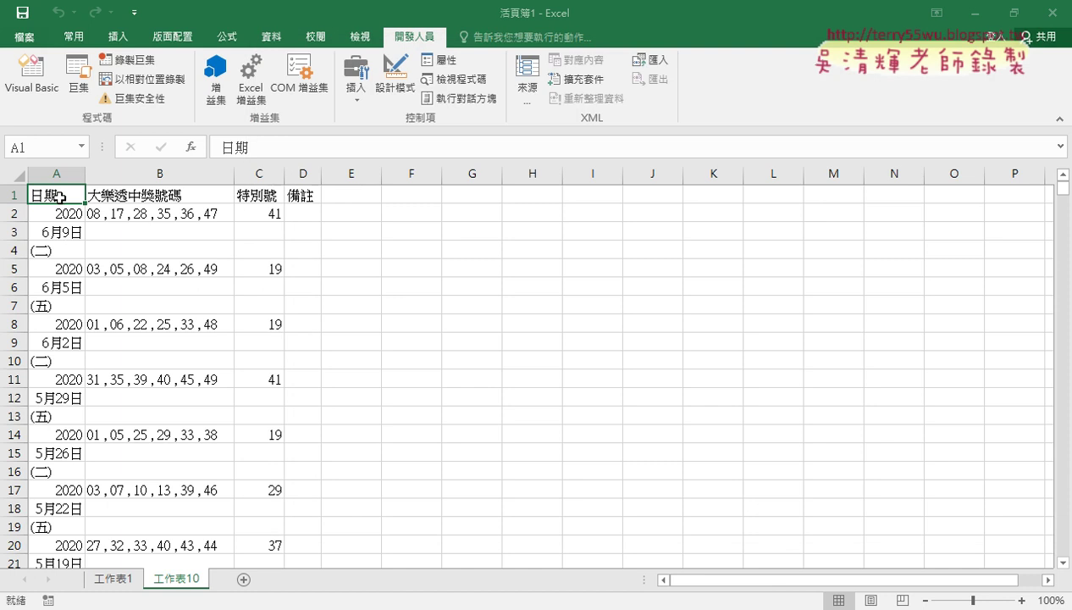
- Jump to column A's last filled row, 5327, holding the 2004 1月5日 draw
{"action": "key", "text": "ctrl+Down"}
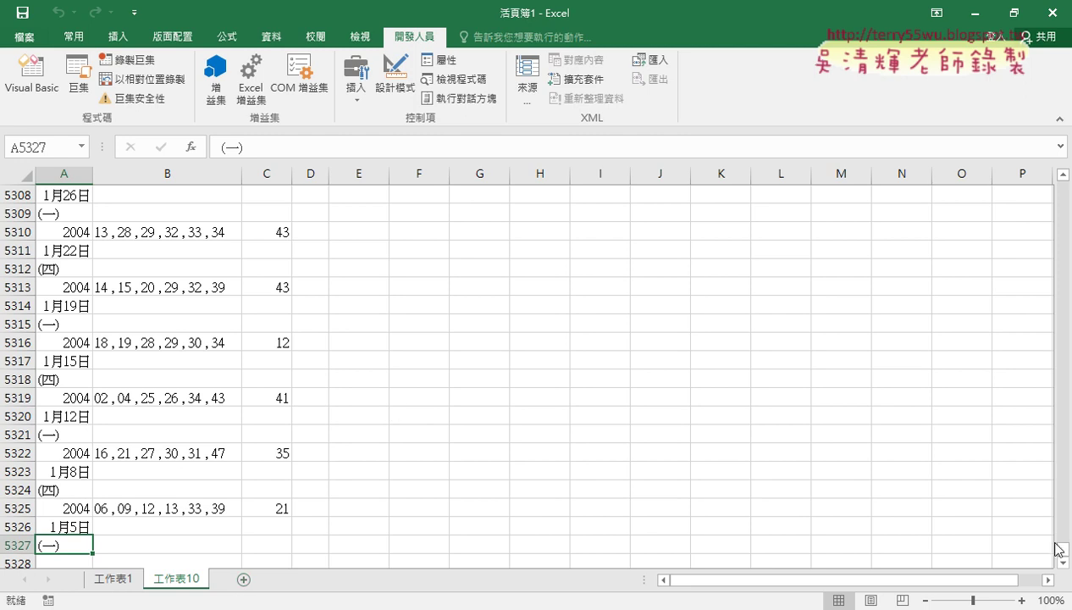
{"action": "left_click_drag", "start_coordinate": [1058, 548], "coordinate": [1062, 190]}
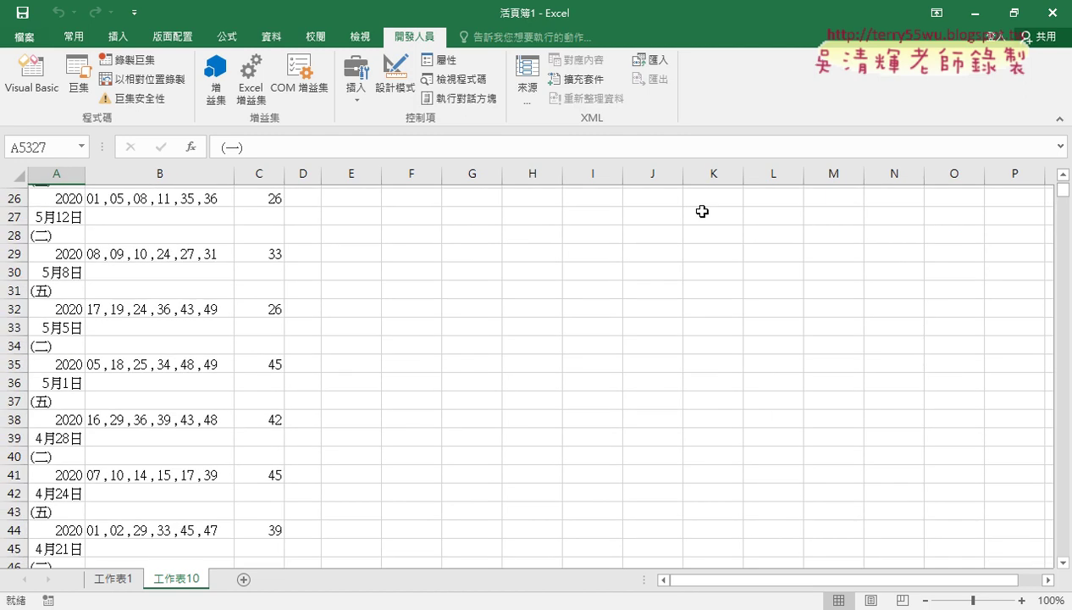
{"action": "scroll", "coordinate": [192, 364], "scroll_direction": "up", "scroll_amount": 2}
{"action": "scroll", "coordinate": [211, 399], "scroll_direction": "down", "scroll_amount": 3}
{"action": "scroll", "coordinate": [191, 489], "scroll_direction": "up", "scroll_amount": 2}
{"action": "scroll", "coordinate": [187, 490], "scroll_direction": "up", "scroll_amount": 8}
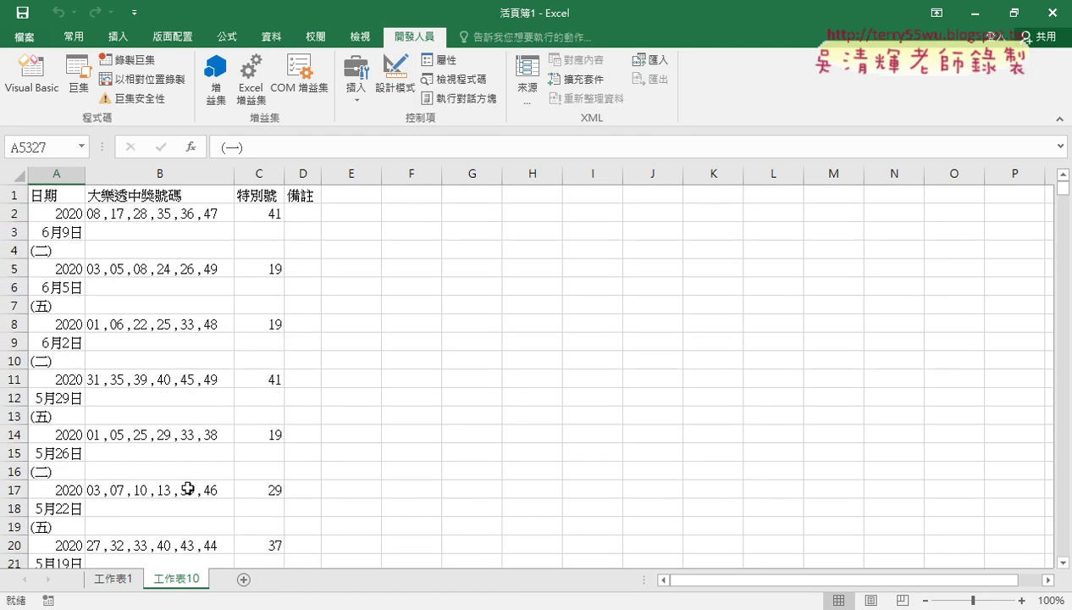
{"action": "left_click", "coordinate": [56, 196]}
{"action": "scroll", "coordinate": [76, 449], "scroll_direction": "down", "scroll_amount": 4}
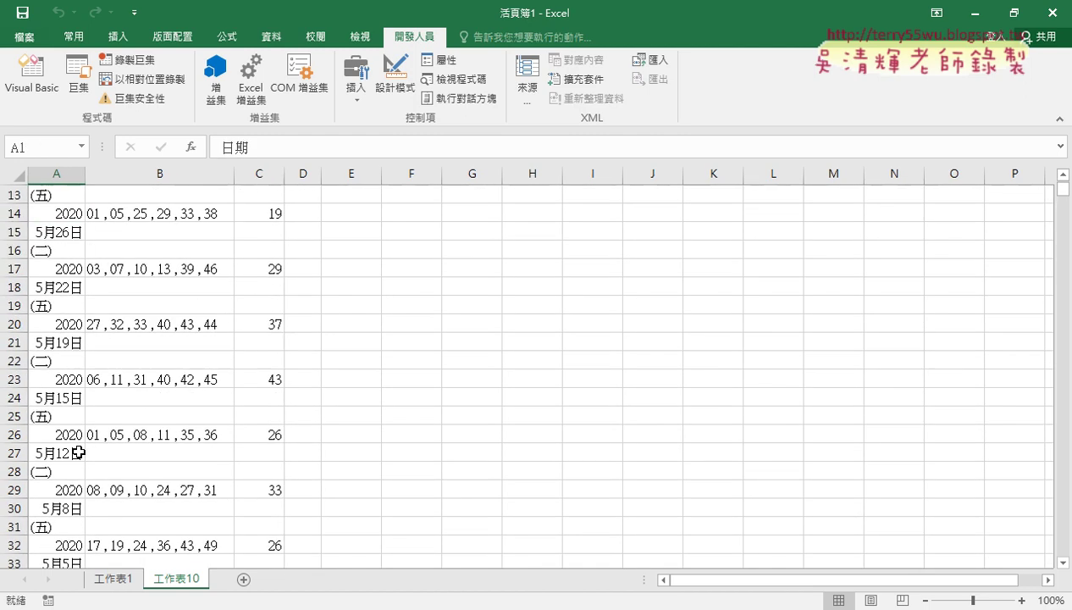
{"action": "scroll", "coordinate": [78, 452], "scroll_direction": "down", "scroll_amount": 8}
{"action": "scroll", "coordinate": [78, 452], "scroll_direction": "down", "scroll_amount": 4}
{"action": "scroll", "coordinate": [78, 452], "scroll_direction": "down", "scroll_amount": 8}
{"action": "scroll", "coordinate": [79, 451], "scroll_direction": "down", "scroll_amount": 2}
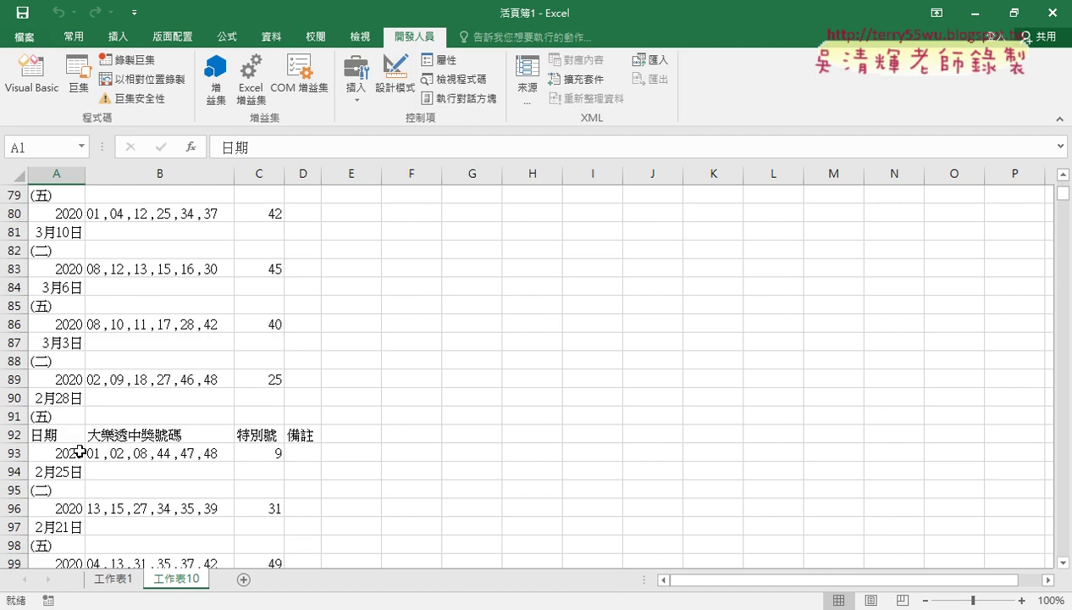
{"action": "left_click", "coordinate": [59, 438]}
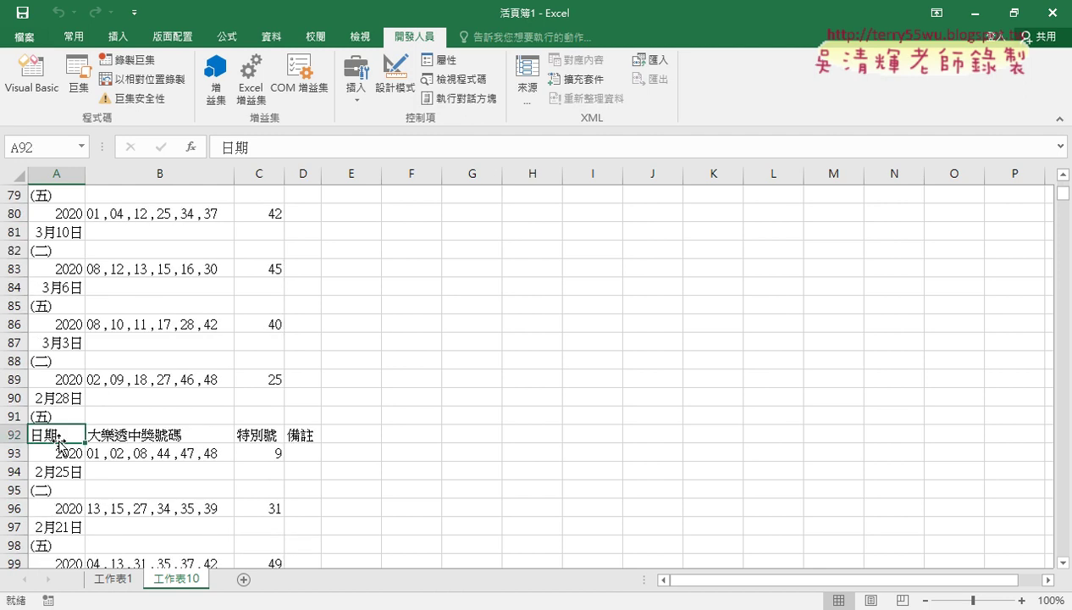
{"action": "scroll", "coordinate": [61, 444], "scroll_direction": "down", "scroll_amount": 4}
{"action": "left_click", "coordinate": [14, 214]}
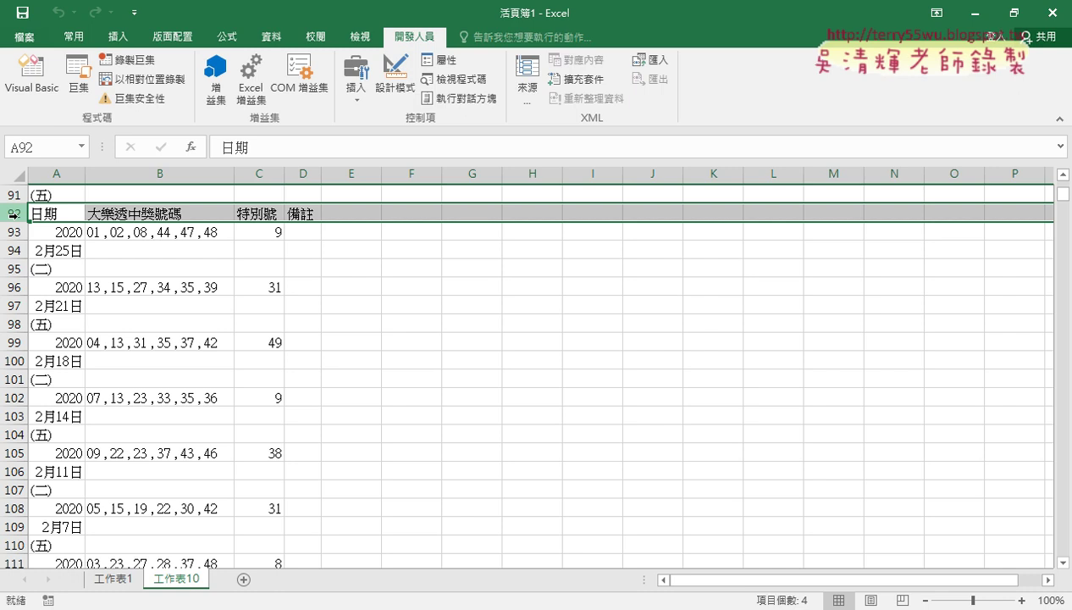
{"action": "left_click", "coordinate": [55, 280]}
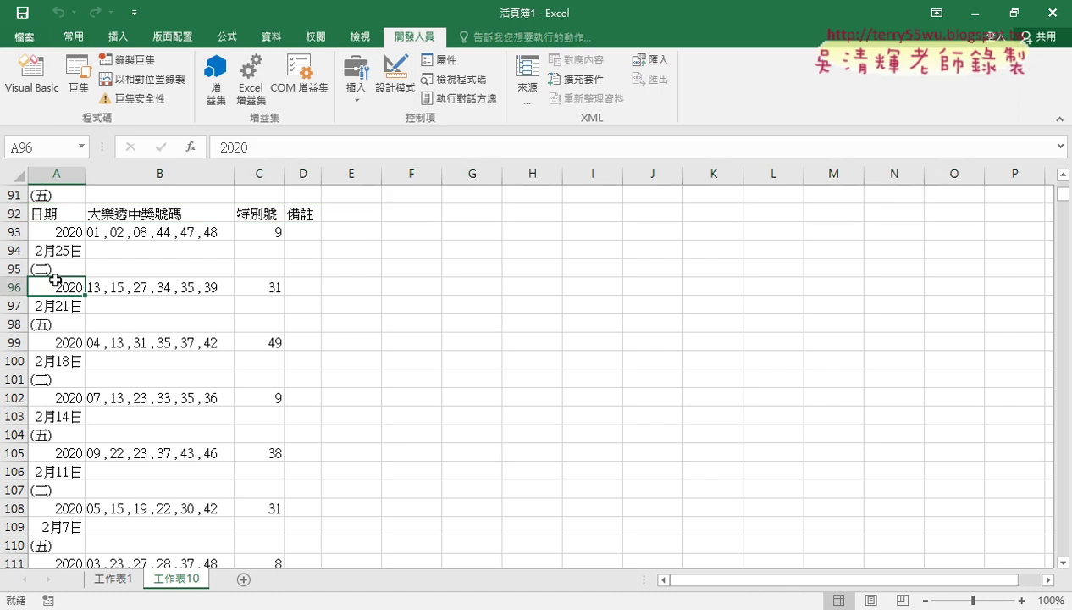
{"action": "key", "text": "ctrl+Down"}
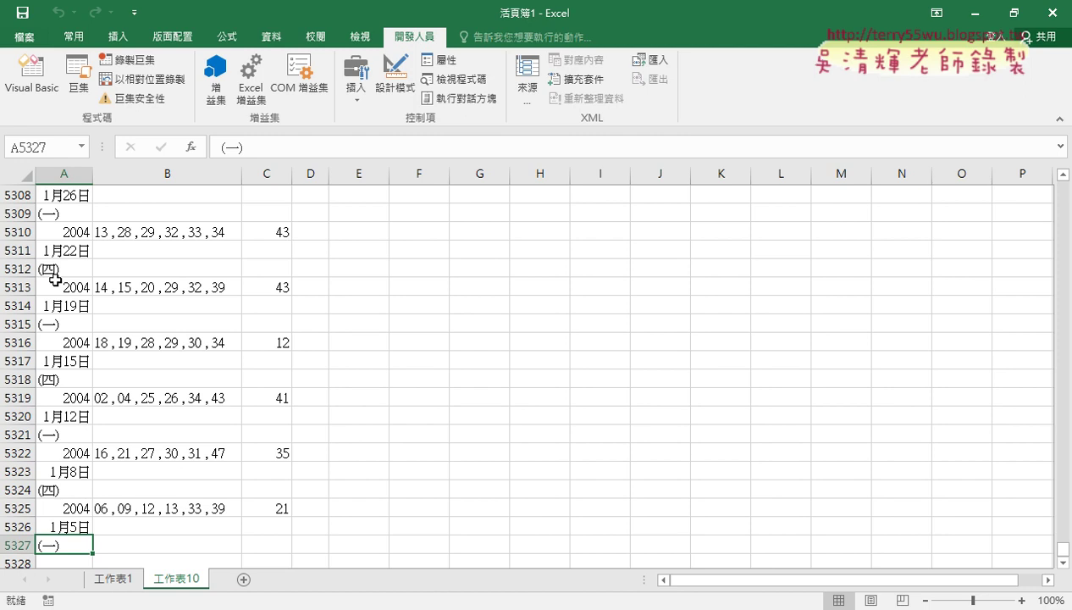
{"action": "key", "text": "Up"}
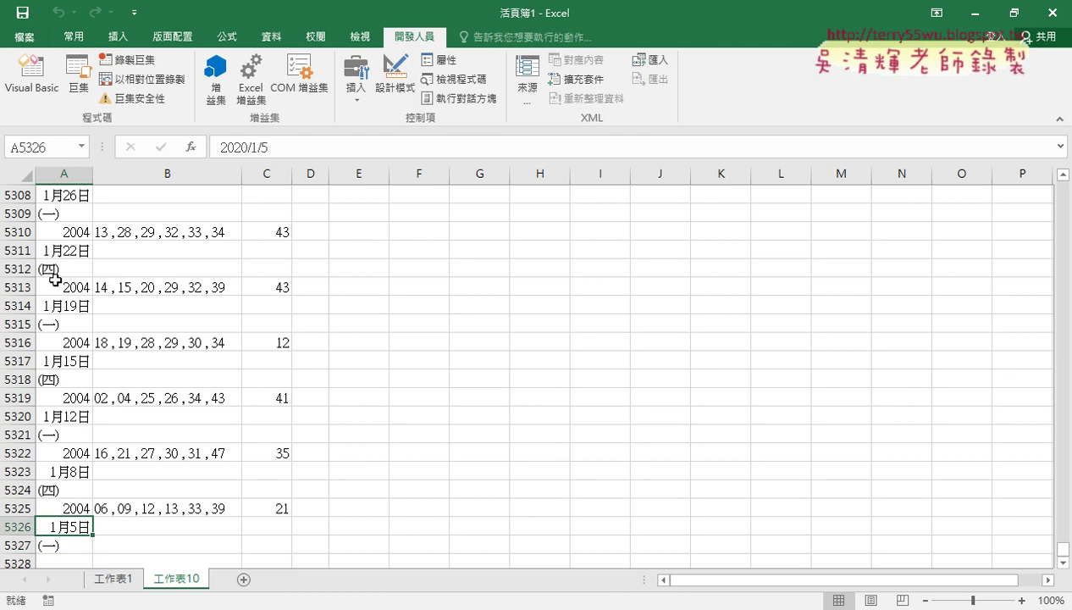
{"action": "key", "text": "Up"}
{"action": "key", "text": "Up"}
{"action": "key", "text": "Up"}
{"action": "key", "text": "Up"}
{"action": "key", "text": "Up"}
{"action": "key", "text": "Up"}
{"action": "key", "text": "Up"}
{"action": "key", "text": "Up"}
{"action": "key", "text": "Up"}
{"action": "key", "text": "Up"}
{"action": "key", "text": "Up"}
{"action": "key", "text": "Up"}
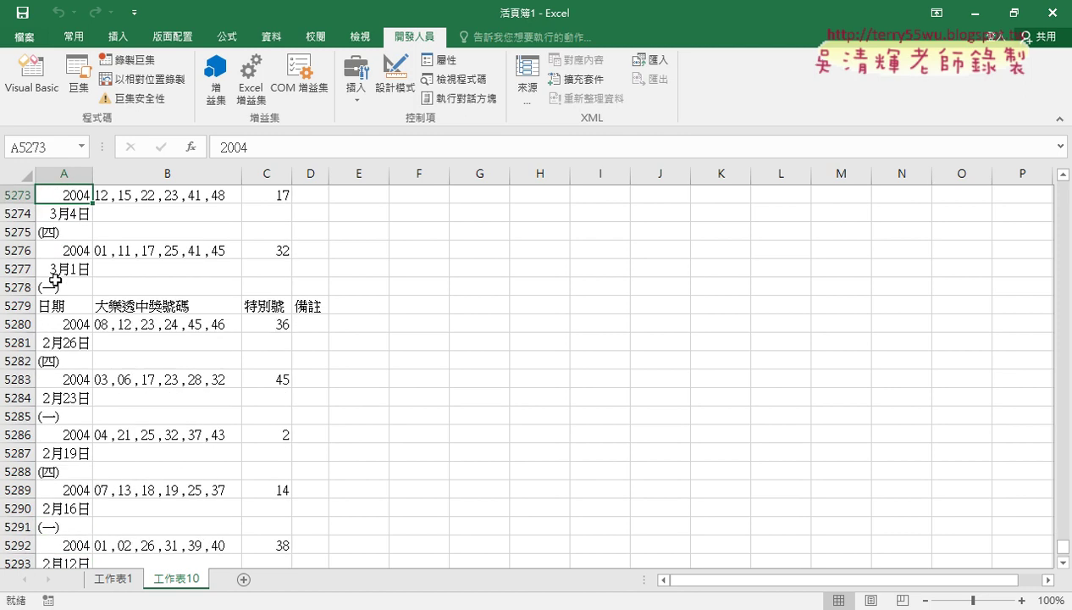
{"action": "key", "text": "Up"}
{"action": "key", "text": "Up"}
{"action": "key", "text": "Up"}
{"action": "key", "text": "Down"}
{"action": "key", "text": "Down"}
{"action": "key", "text": "Down"}
{"action": "key", "text": "Down"}
{"action": "key", "text": "Down"}
{"action": "key", "text": "Down"}
{"action": "key", "text": "Down"}
{"action": "key", "text": "Down"}
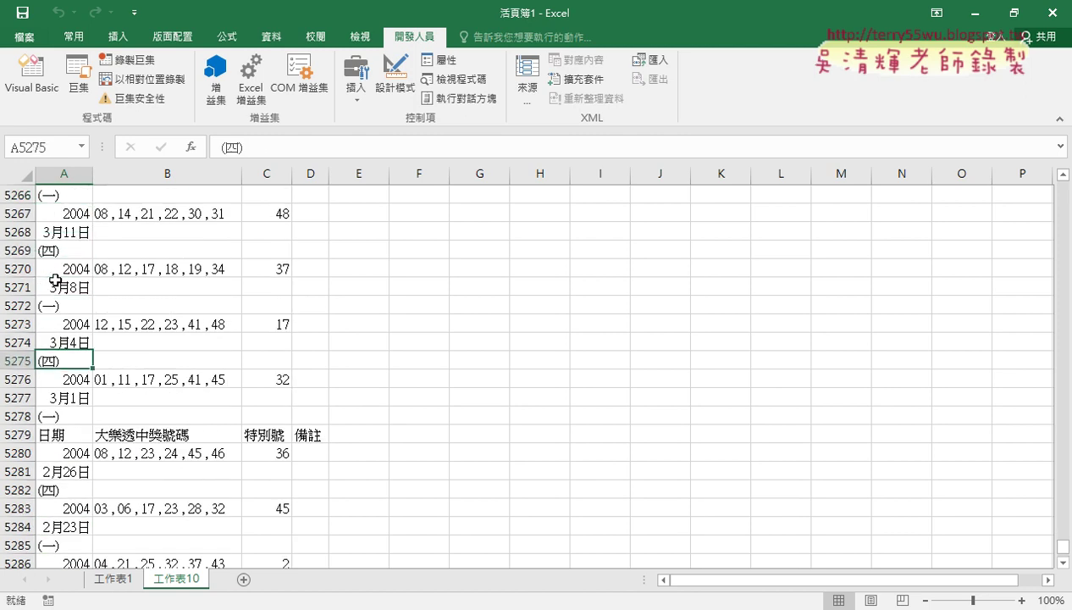
{"action": "key", "text": "Down"}
{"action": "key", "text": "Down"}
{"action": "key", "text": "Down"}
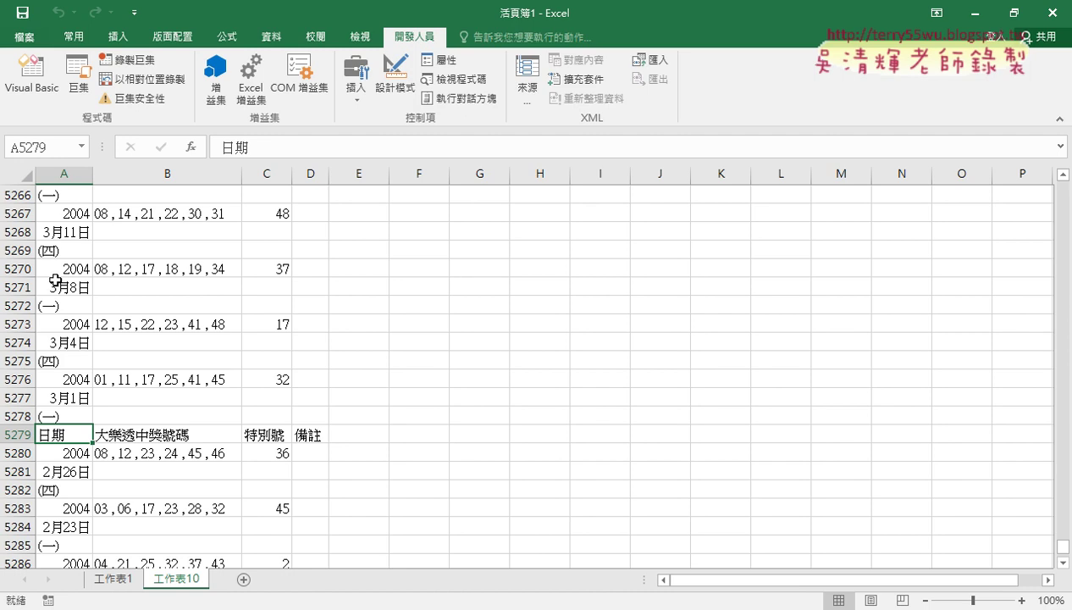
{"action": "left_click_drag", "start_coordinate": [258, 149], "coordinate": [217, 150]}
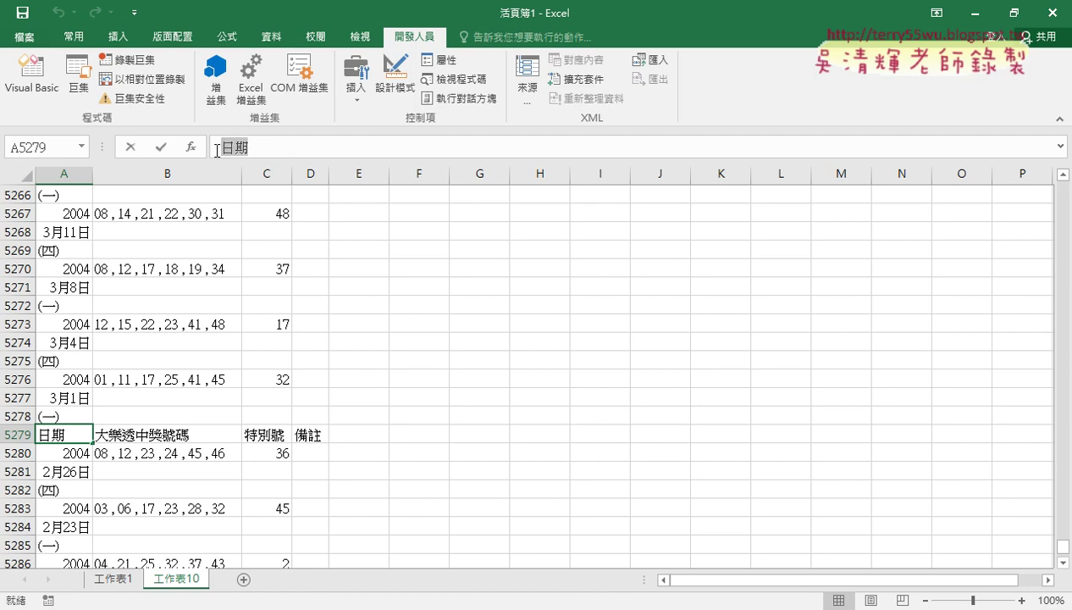
{"action": "left_click", "coordinate": [263, 150]}
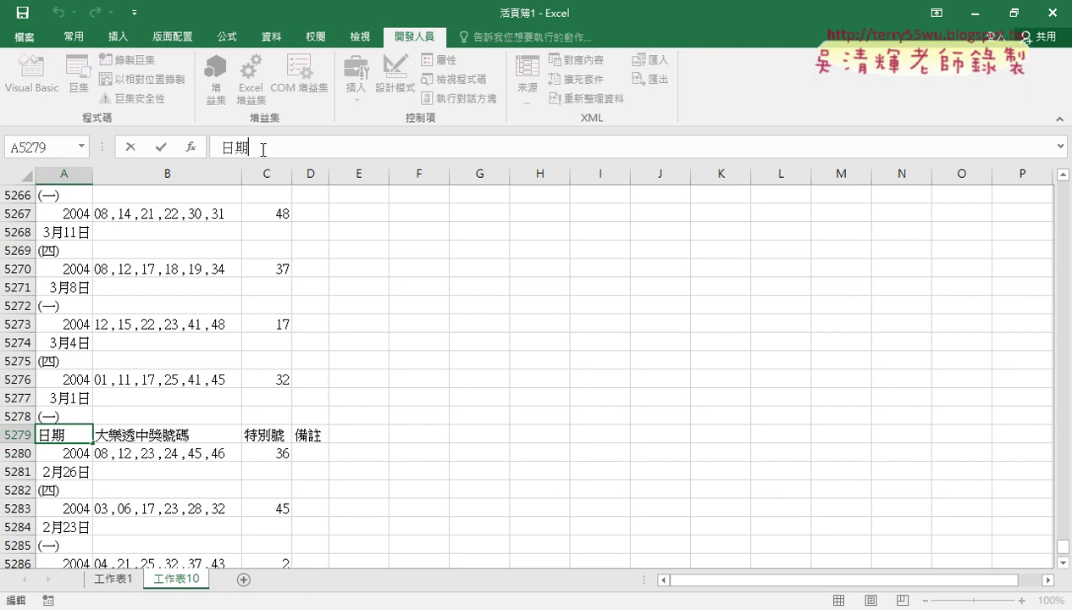
{"action": "key", "text": "Home"}
{"action": "left_click", "coordinate": [75, 427]}
{"action": "left_click", "coordinate": [211, 430]}
{"action": "left_click", "coordinate": [57, 436]}
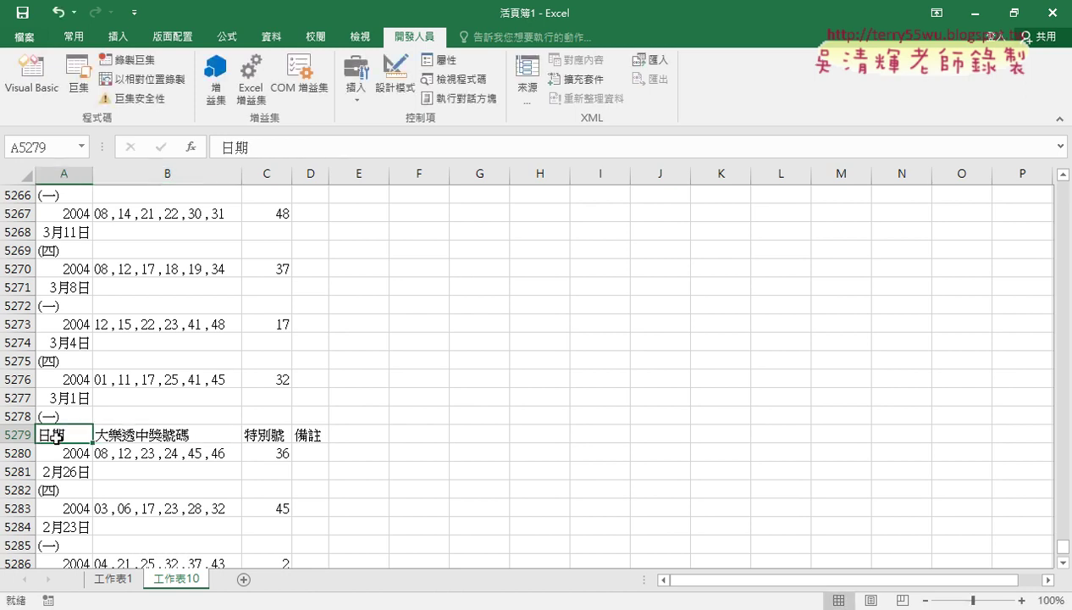
{"action": "key", "text": "ctrl+Home"}
{"action": "key", "text": "Down"}
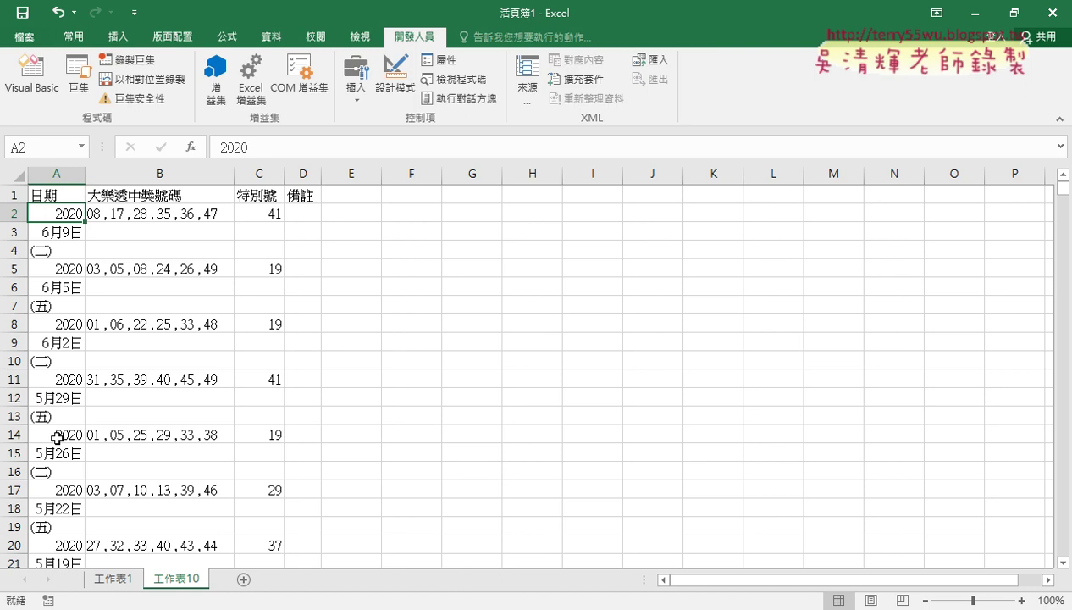
{"action": "left_click", "coordinate": [32, 75]}
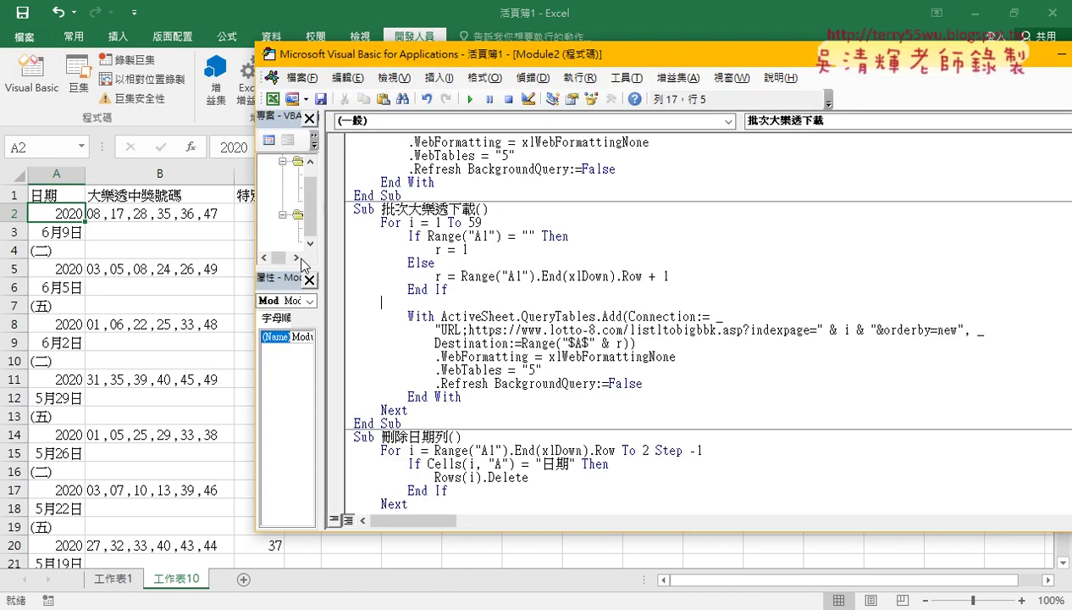
{"action": "scroll", "coordinate": [471, 379], "scroll_direction": "down", "scroll_amount": 3}
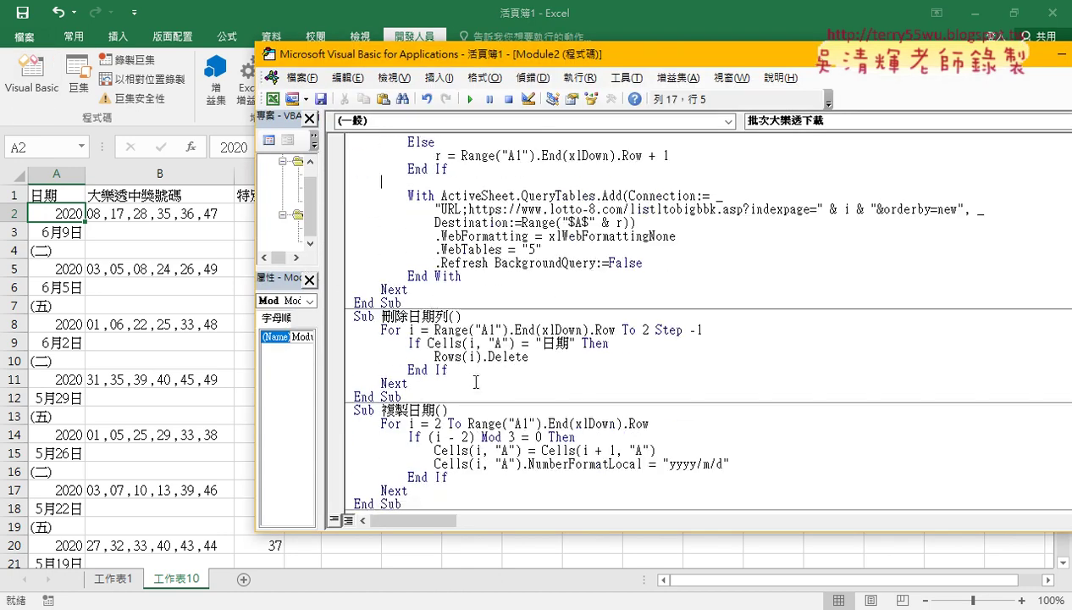
{"action": "left_click", "coordinate": [446, 314]}
{"action": "mouse_move", "coordinate": [382, 315]}
{"action": "left_mouse_down"}
{"action": "mouse_move", "coordinate": [435, 315]}
{"action": "mouse_move", "coordinate": [462, 392]}
{"action": "left_mouse_up"}
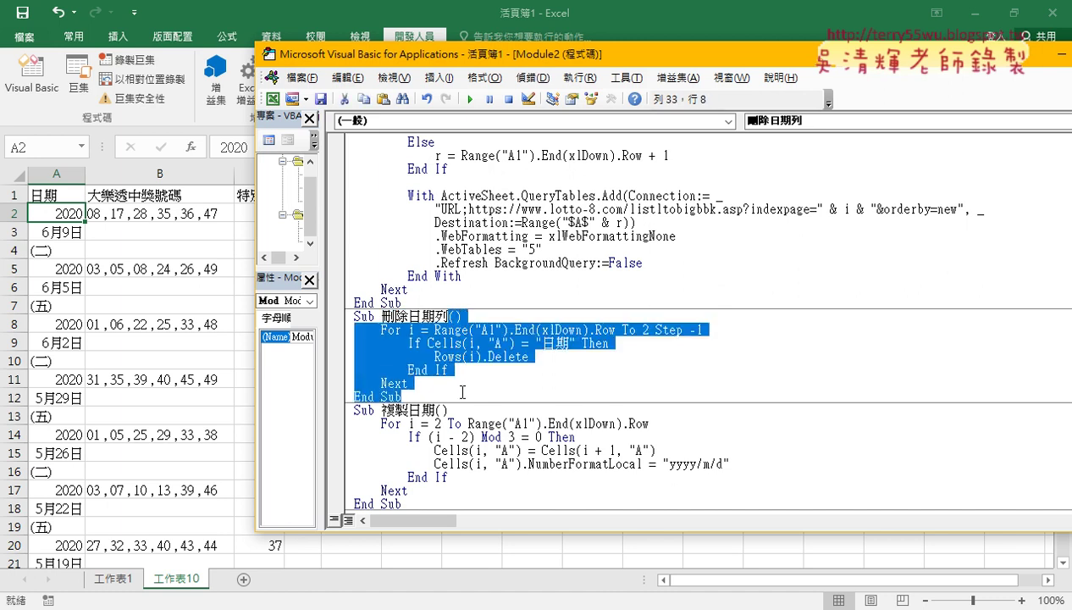
{"action": "key", "text": "Delete"}
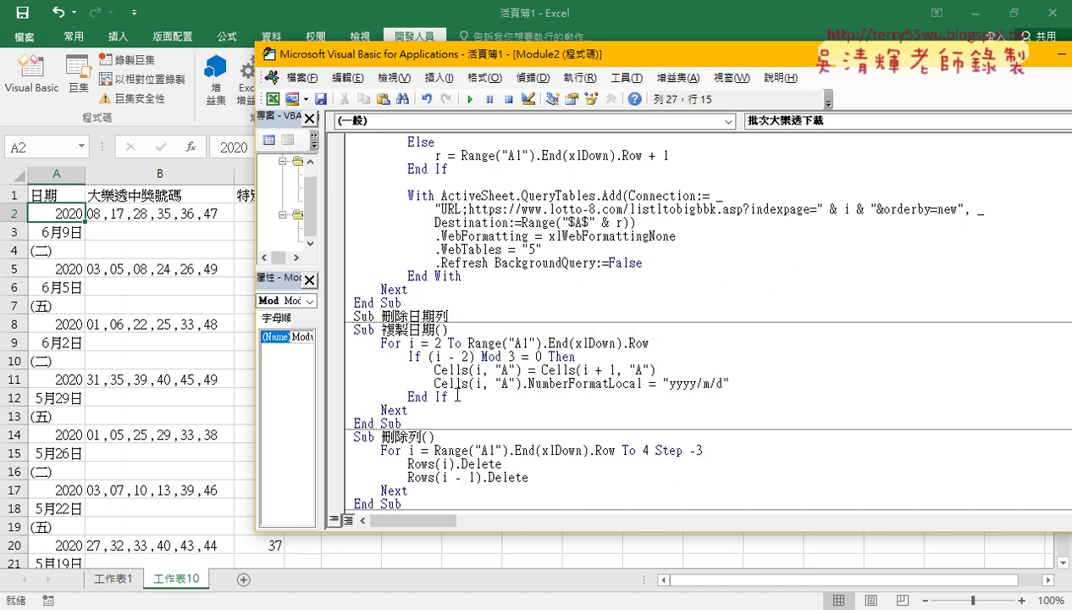
{"action": "key", "text": "Return"}
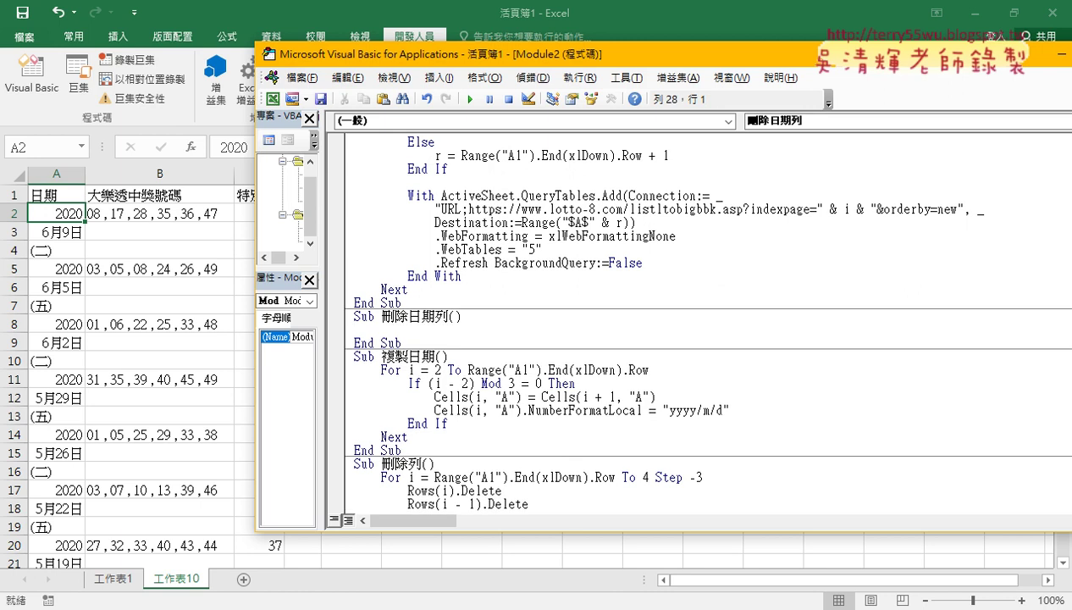
{"action": "key", "text": "ctrl+z"}
{"action": "key", "text": "ctrl+z"}
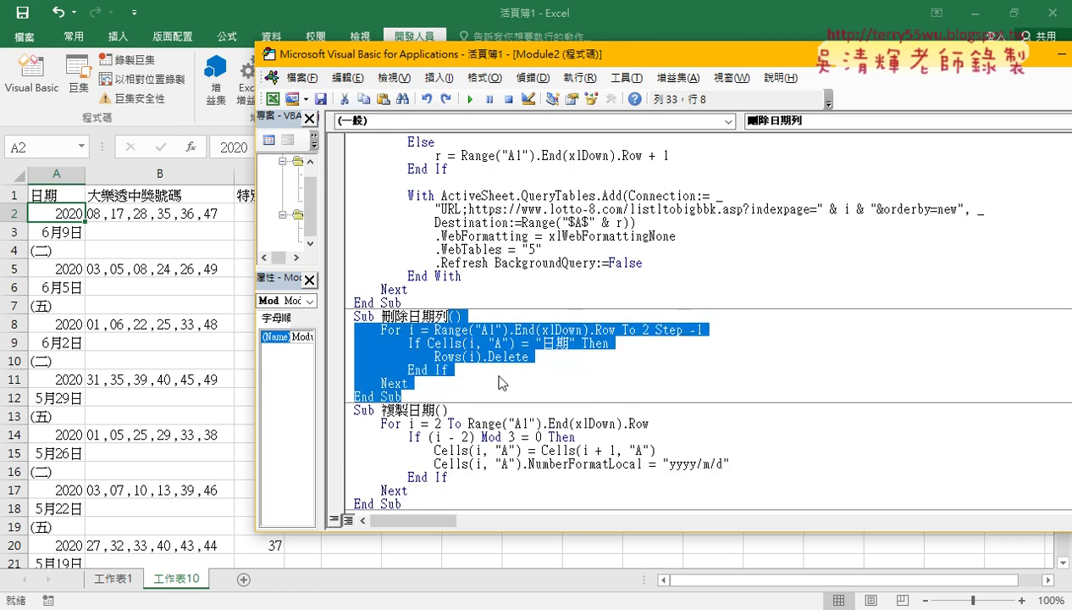
{"action": "left_click_drag", "start_coordinate": [435, 329], "coordinate": [611, 336]}
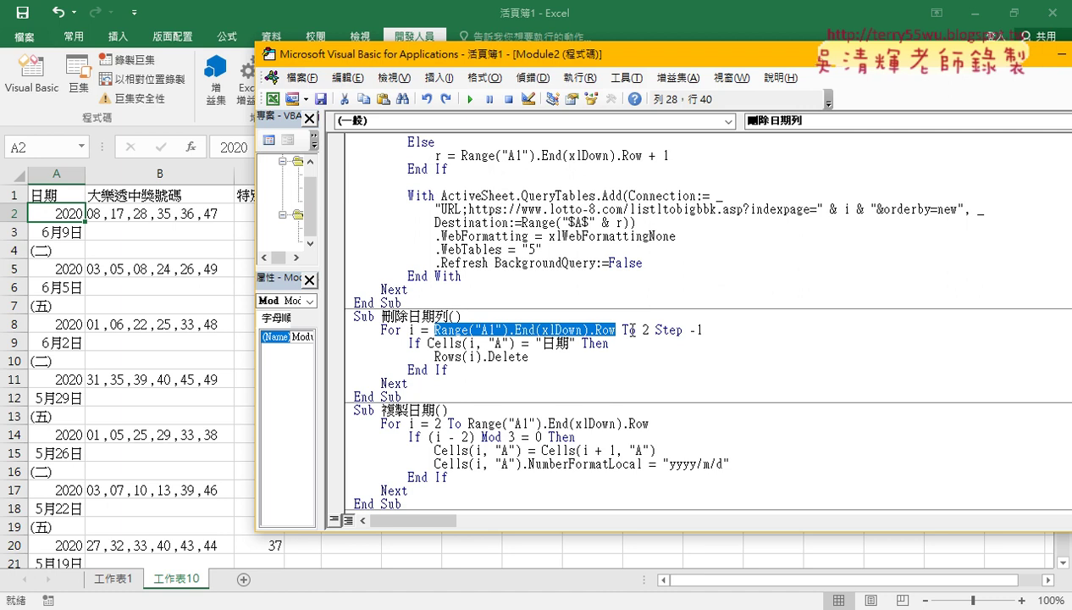
{"action": "left_click_drag", "start_coordinate": [640, 329], "coordinate": [702, 329]}
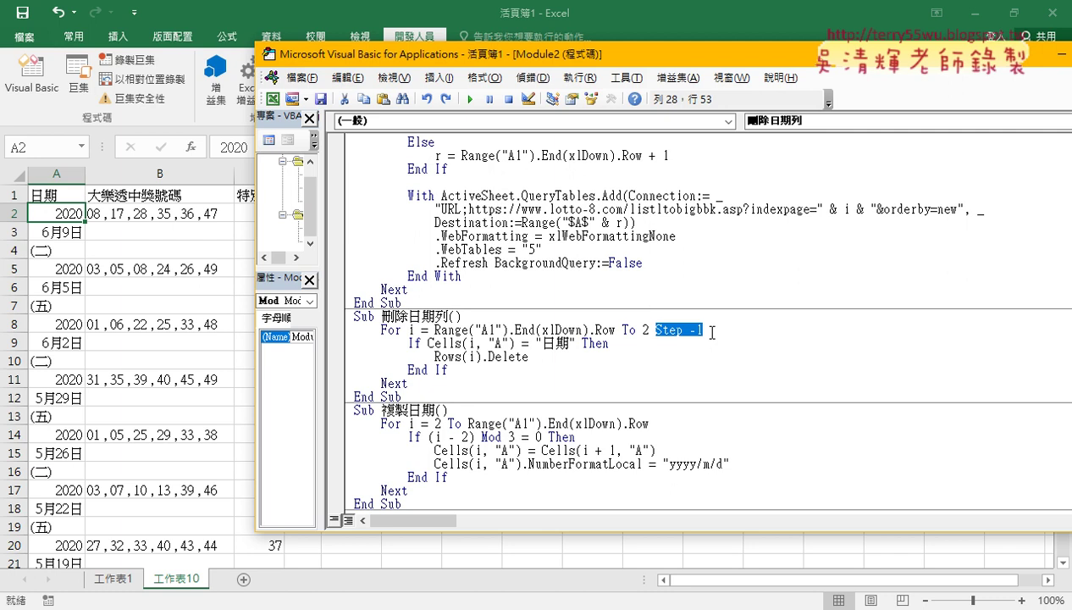
{"action": "key", "text": "Left"}
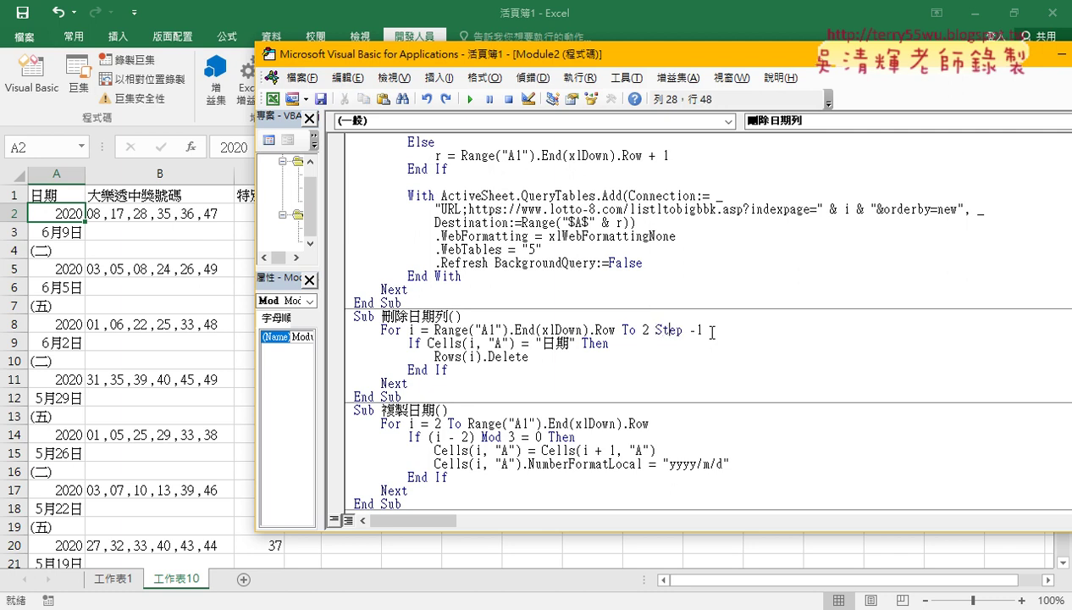
{"action": "key", "text": "Right"}
{"action": "key", "text": "Right"}
{"action": "key", "text": "Right"}
{"action": "key", "text": "Delete"}
{"action": "key", "text": "ctrl+z"}
{"action": "left_click_drag", "start_coordinate": [428, 343], "coordinate": [594, 346]}
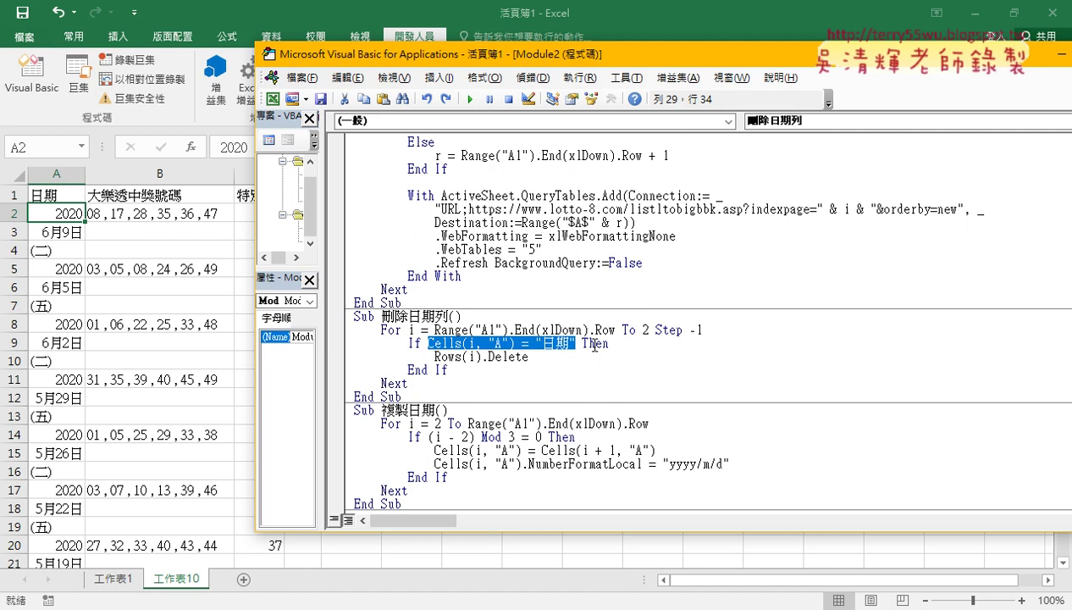
{"action": "double_click", "coordinate": [594, 343]}
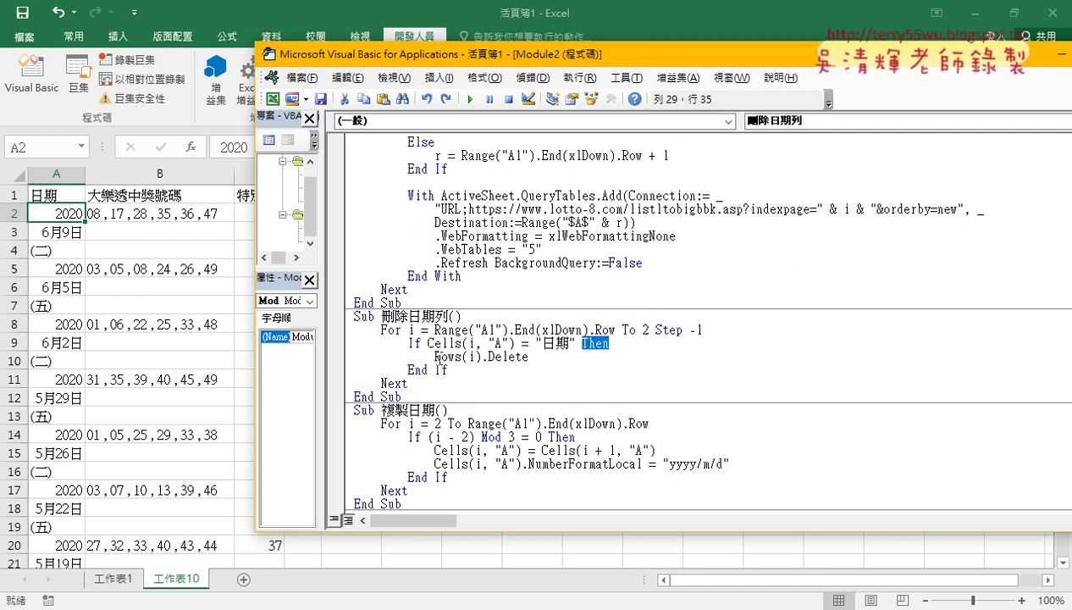
{"action": "left_click_drag", "start_coordinate": [434, 356], "coordinate": [536, 359]}
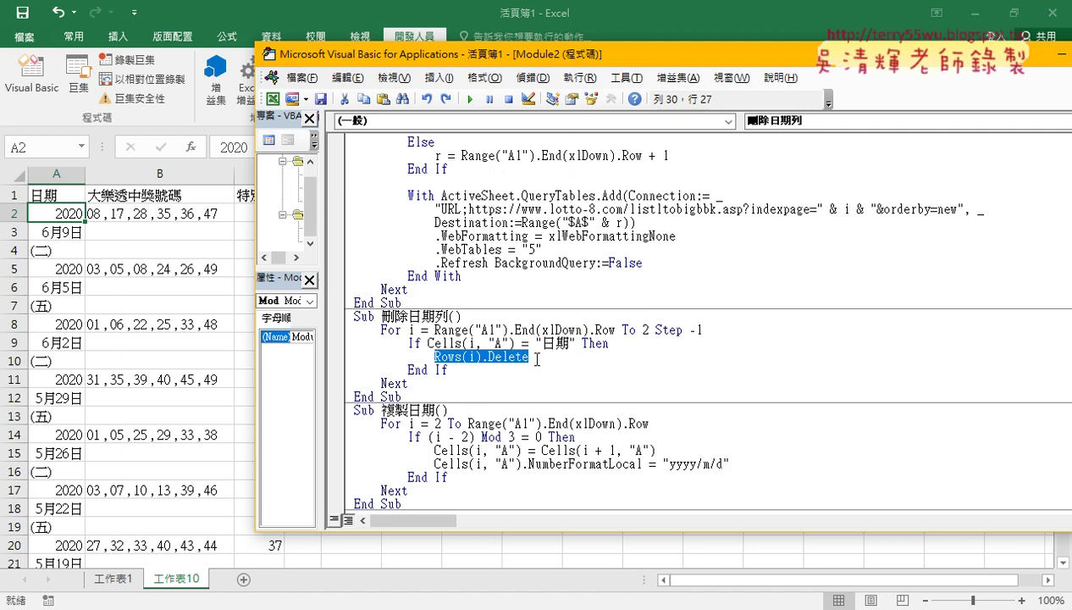
{"action": "left_click", "coordinate": [493, 356]}
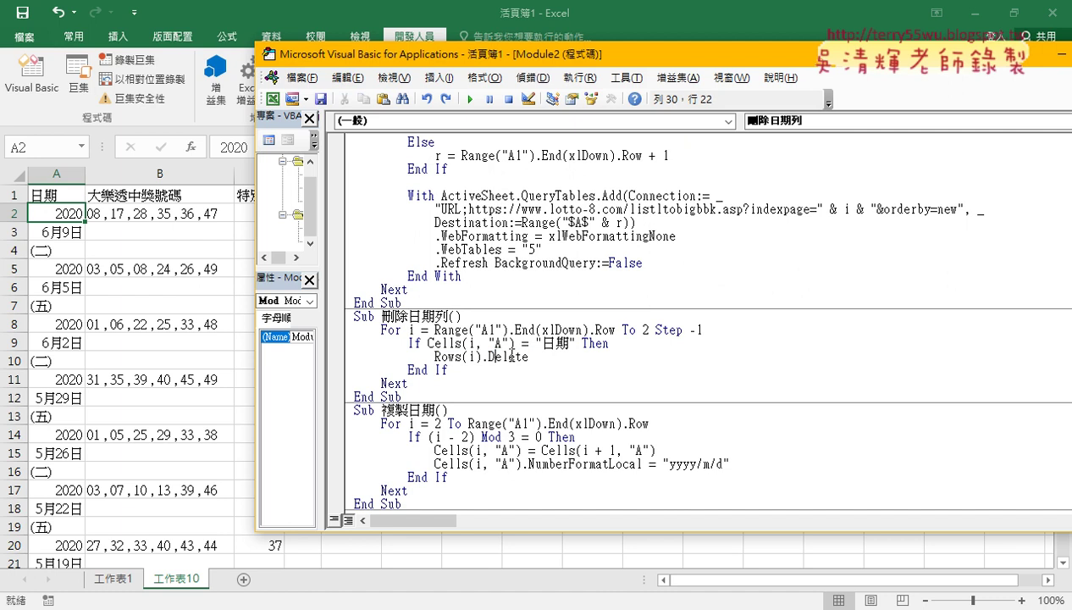
{"action": "left_click_drag", "start_coordinate": [529, 356], "coordinate": [434, 356]}
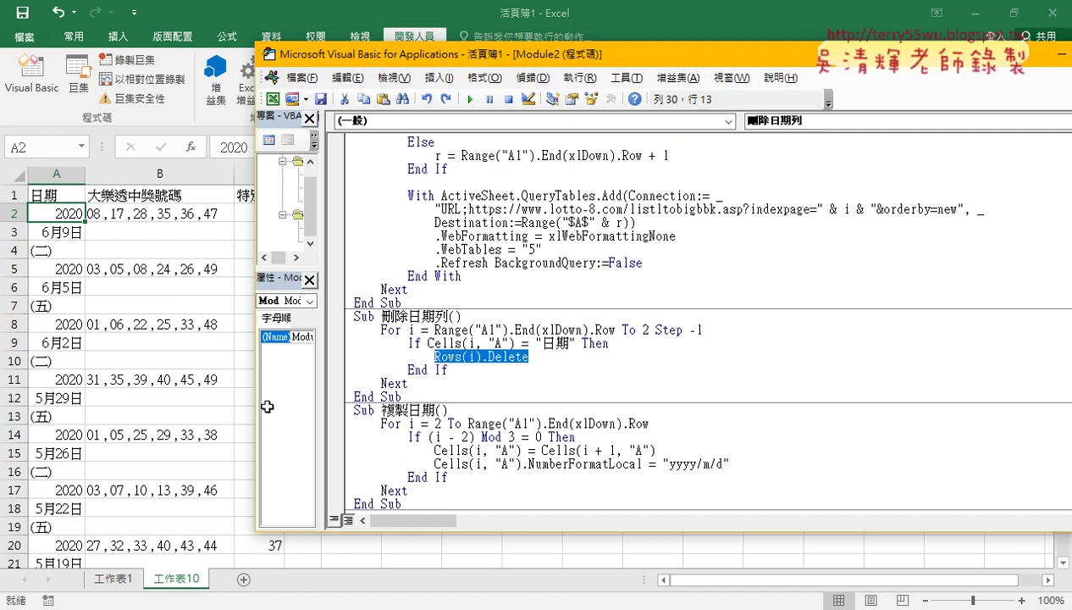
{"action": "left_click", "coordinate": [110, 451]}
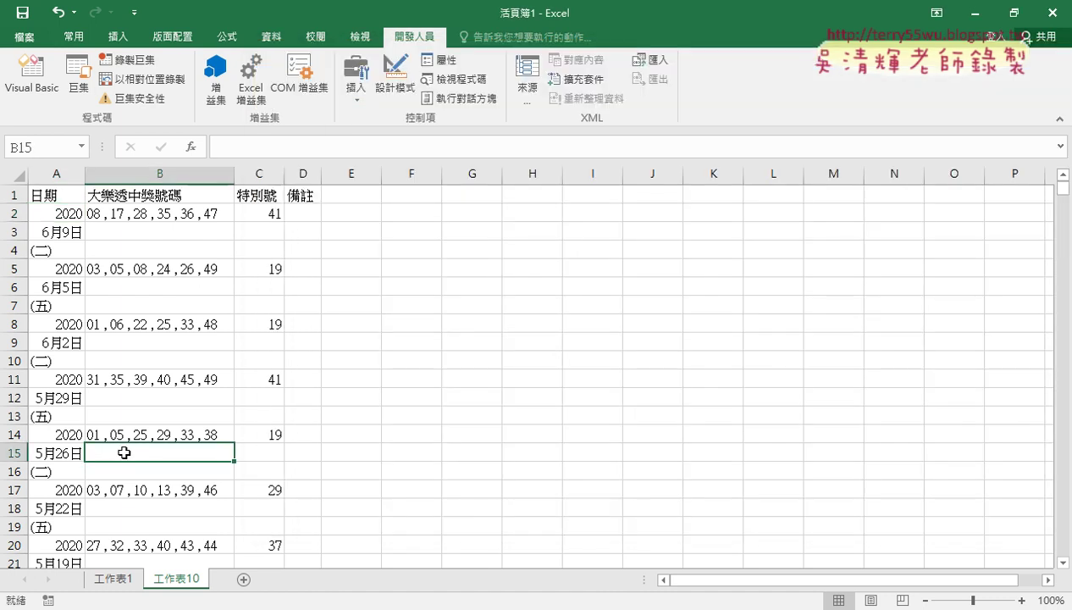
- Jump to the last row, scroll up to the repeated 日期 header at row 5279, and reopen the VBA editor
{"action": "key", "text": "Down"}
{"action": "key", "text": "Down"}
{"action": "key", "text": "Left"}
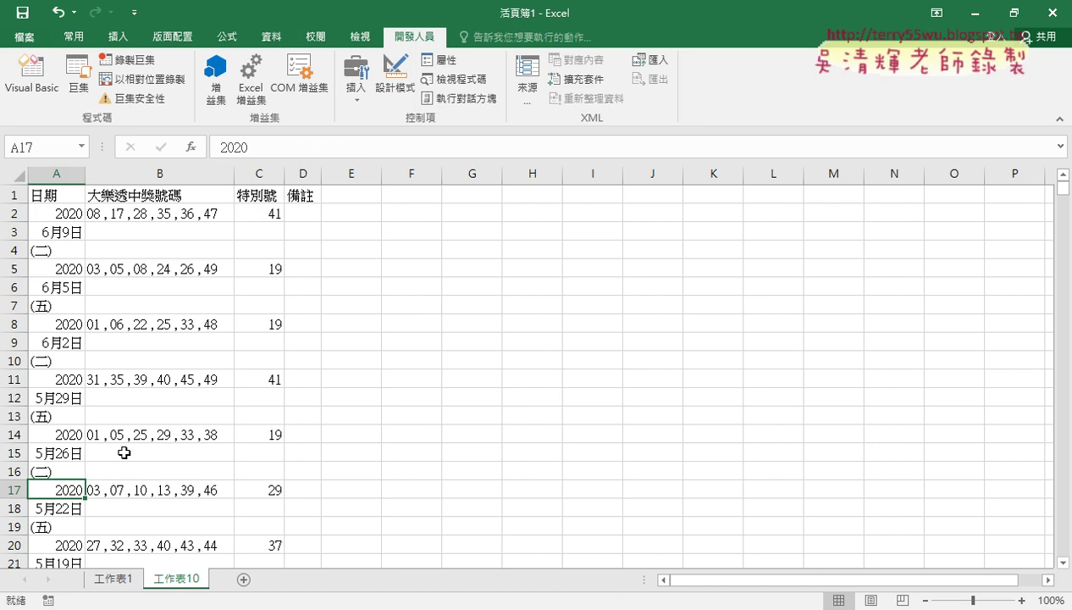
{"action": "key", "text": "ctrl+Down"}
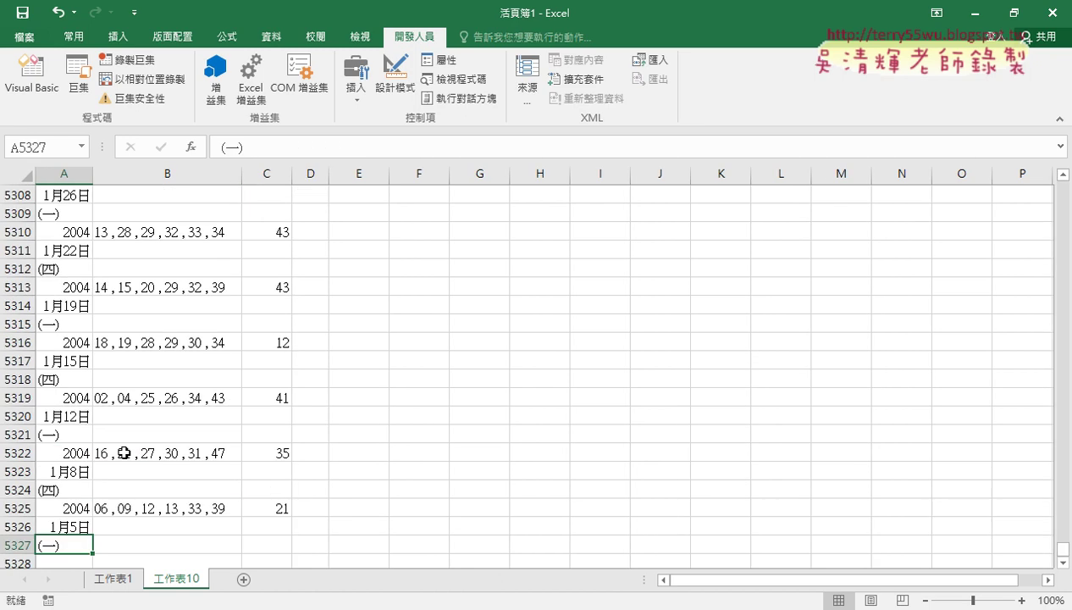
{"action": "scroll", "coordinate": [124, 453], "scroll_direction": "up", "scroll_amount": 6}
{"action": "scroll", "coordinate": [127, 451], "scroll_direction": "up", "scroll_amount": 5}
{"action": "scroll", "coordinate": [132, 449], "scroll_direction": "up", "scroll_amount": 2}
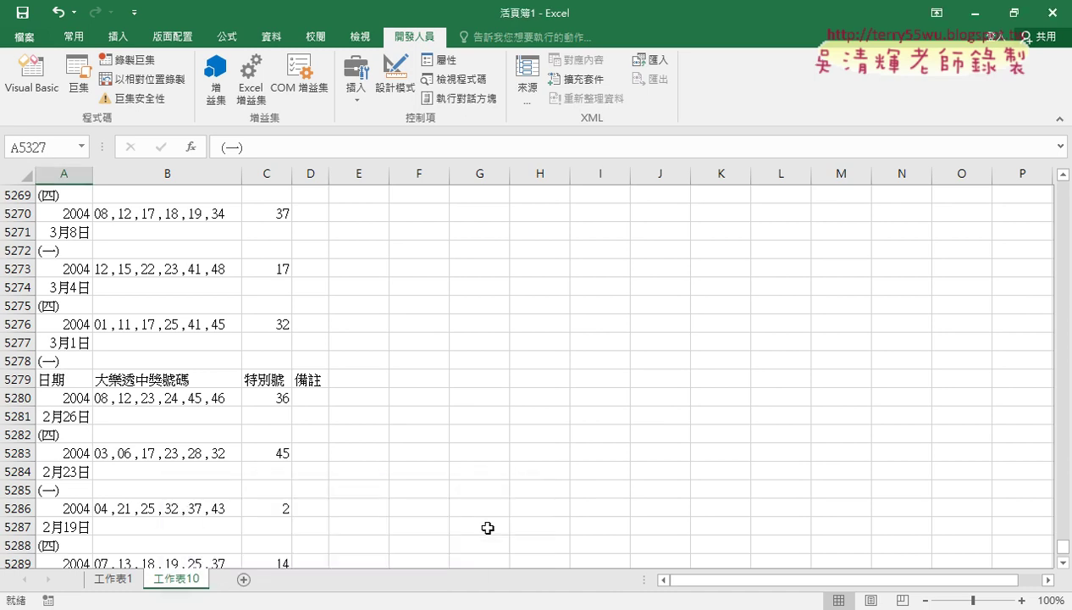
{"action": "key", "text": "alt+F11"}
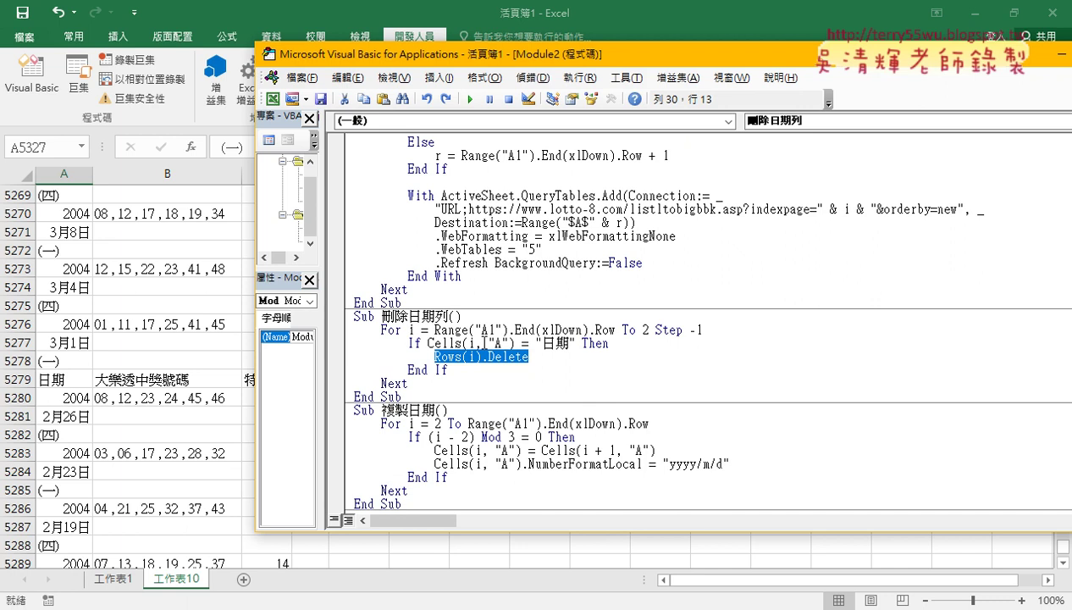
- Set a breakpoint on Rows(i).Delete and run 刪除日期列 until it pauses there
{"action": "left_click", "coordinate": [341, 356]}
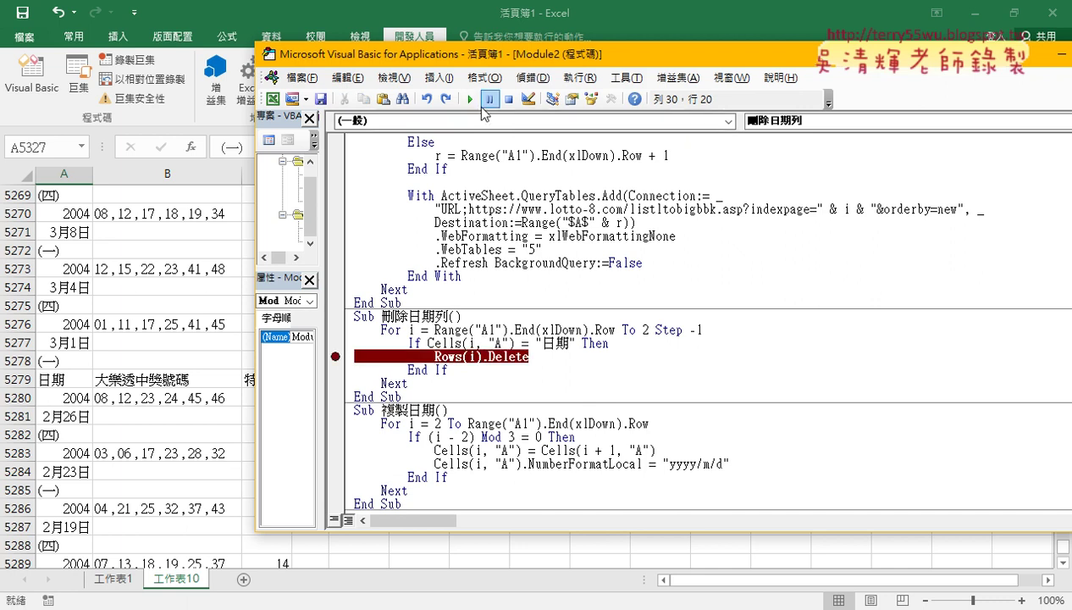
{"action": "left_click", "coordinate": [470, 100]}
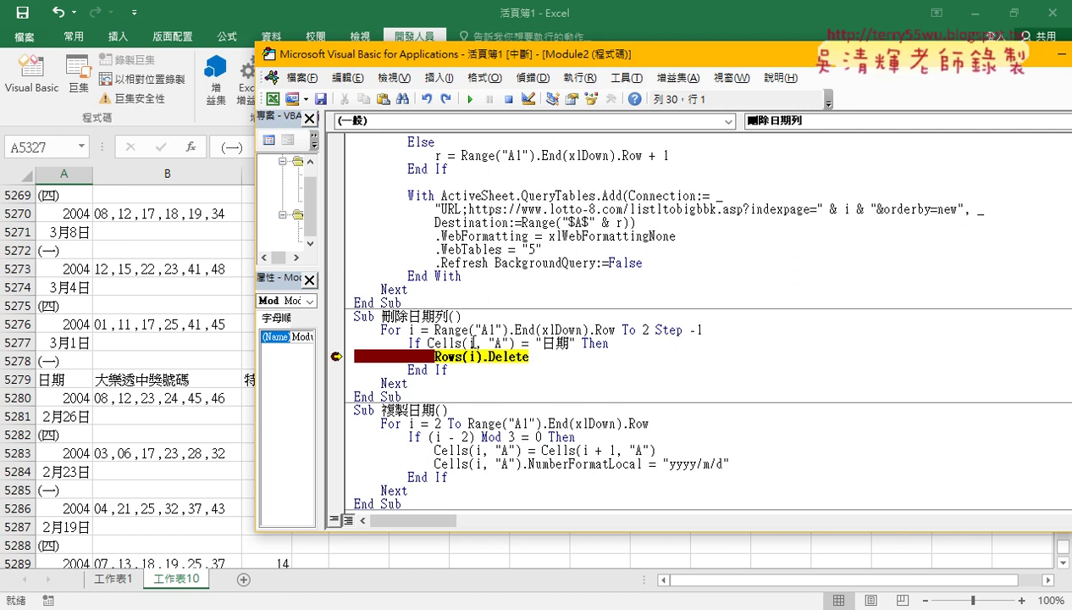
{"action": "mouse_move", "coordinate": [471, 356]}
{"action": "left_click", "coordinate": [581, 359]}
{"action": "left_click", "coordinate": [315, 358]}
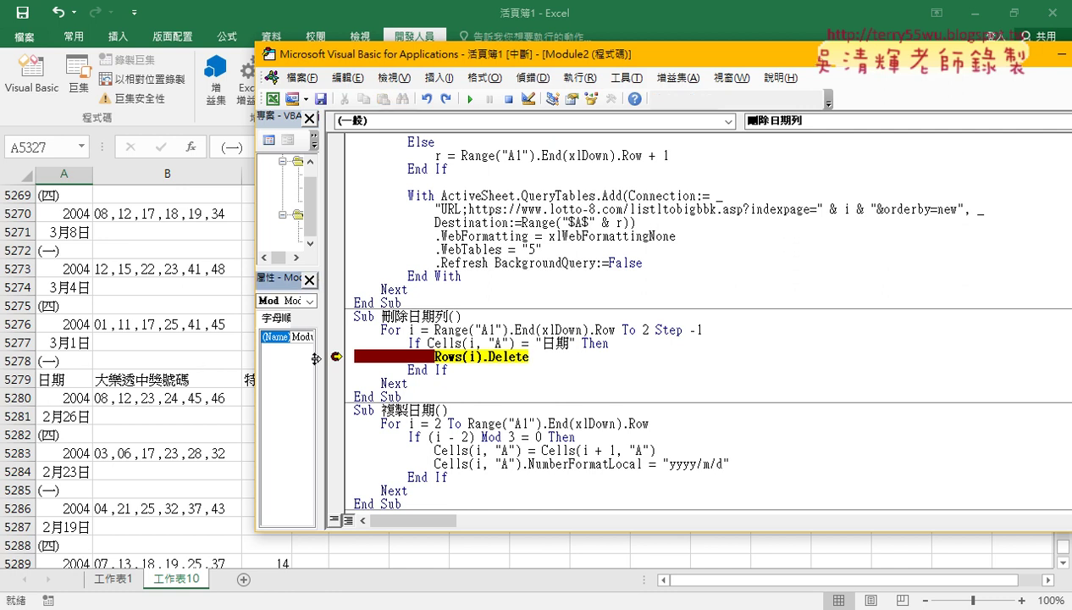
- Step past Rows(i).Delete with F8 to remove the 日期 row, then resume the macro
{"action": "left_click_drag", "start_coordinate": [382, 61], "coordinate": [529, 71]}
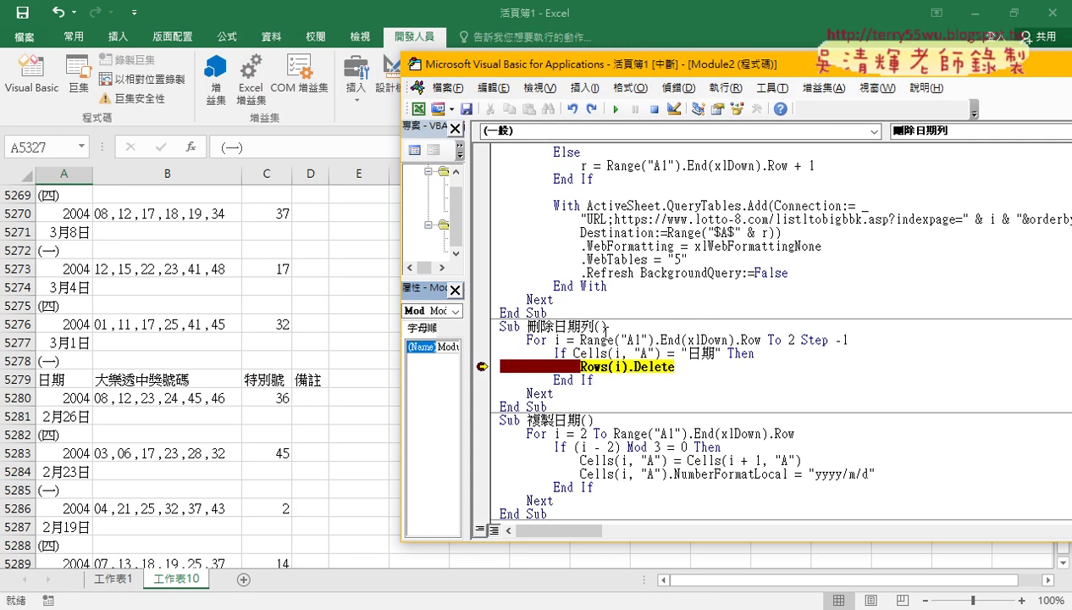
{"action": "left_click", "coordinate": [622, 373]}
{"action": "key", "text": "F8"}
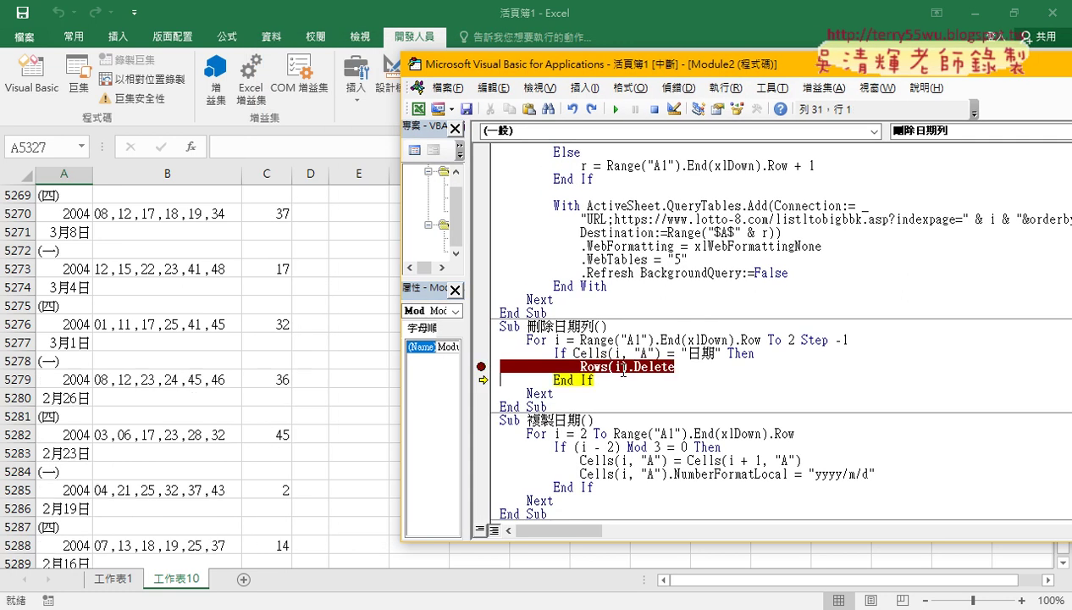
{"action": "left_click", "coordinate": [616, 109]}
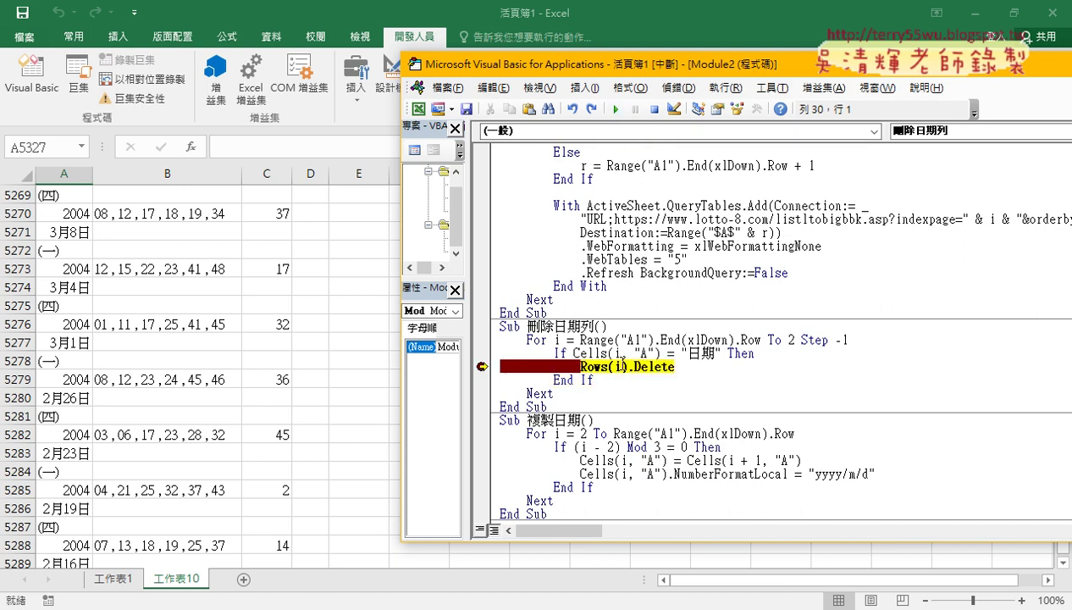
- Locate and select the repeated header row 5188 on the sheet, then return to the code
{"action": "mouse_move", "coordinate": [619, 366]}
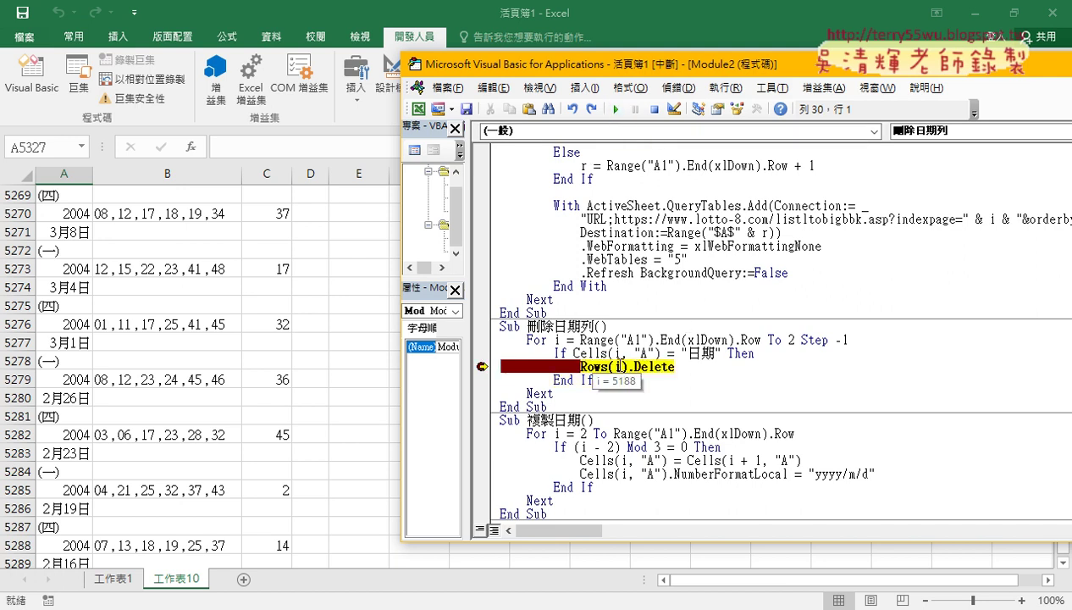
{"action": "left_click", "coordinate": [144, 370]}
{"action": "scroll", "coordinate": [138, 371], "scroll_direction": "up", "scroll_amount": 8}
{"action": "scroll", "coordinate": [139, 371], "scroll_direction": "up", "scroll_amount": 9}
{"action": "scroll", "coordinate": [139, 371], "scroll_direction": "up", "scroll_amount": 4}
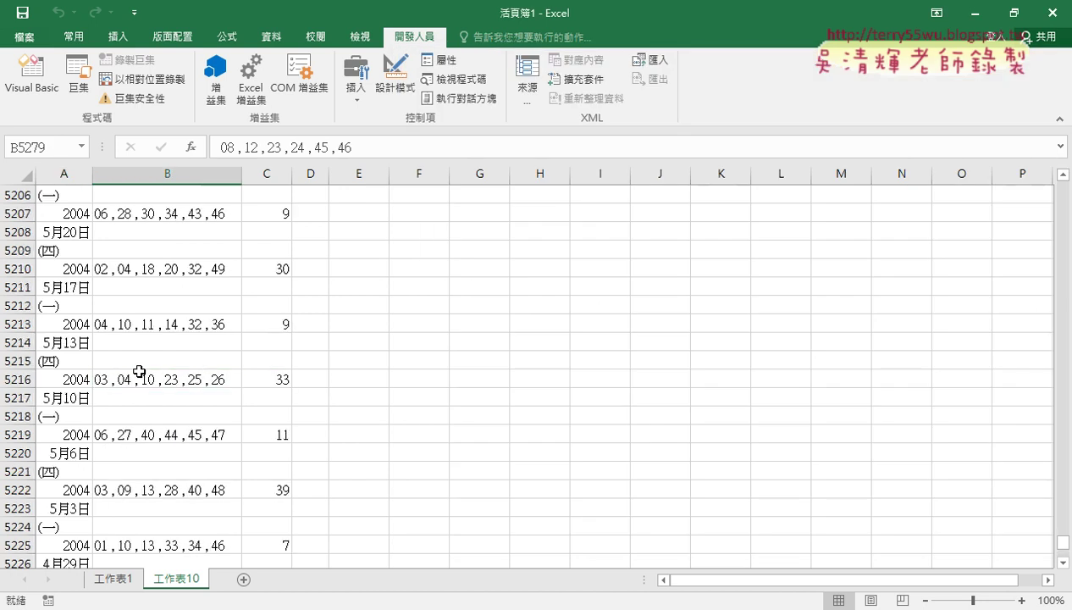
{"action": "scroll", "coordinate": [139, 370], "scroll_direction": "up", "scroll_amount": 7}
{"action": "left_click", "coordinate": [19, 251]}
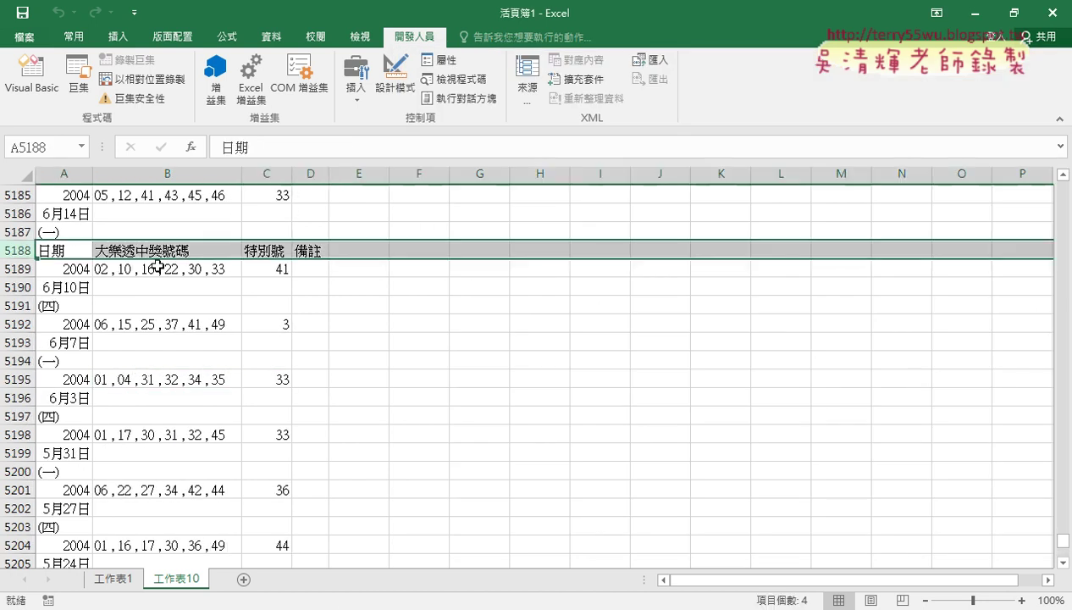
{"action": "left_click", "coordinate": [350, 608]}
{"action": "left_click", "coordinate": [258, 541]}
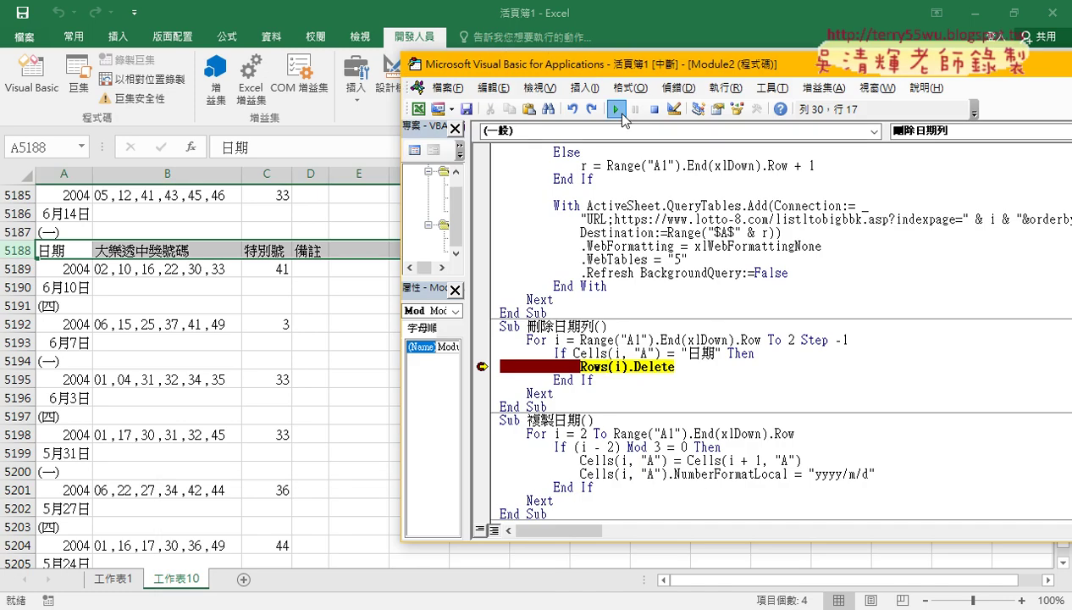
- Resume the macro to delete header row 5188, then find the next repeated header at row 5097
{"action": "left_click", "coordinate": [622, 113]}
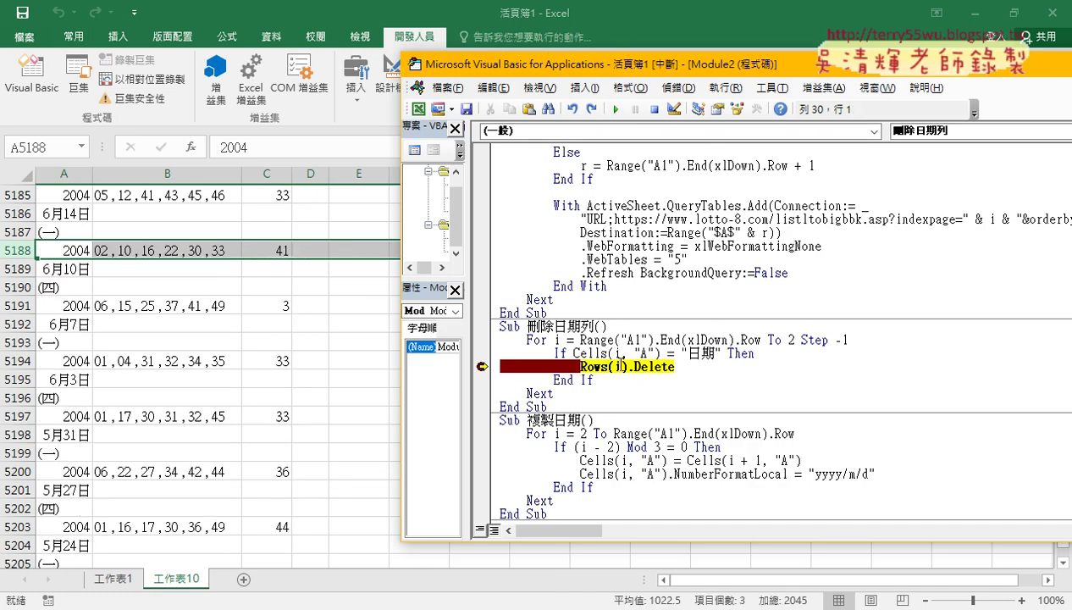
{"action": "mouse_move", "coordinate": [624, 366]}
{"action": "left_click", "coordinate": [145, 318]}
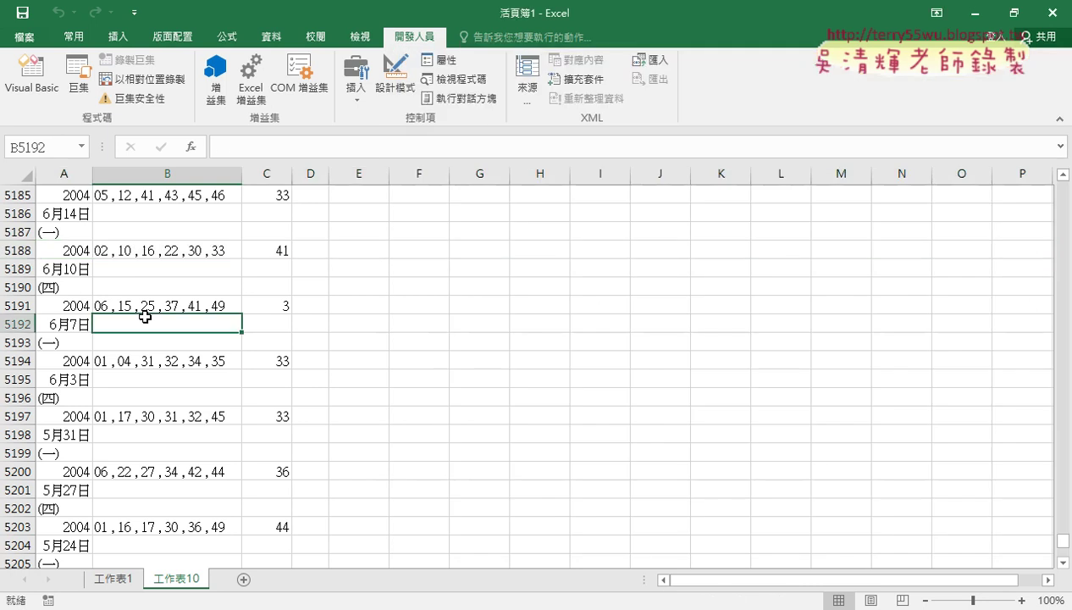
{"action": "scroll", "coordinate": [145, 315], "scroll_direction": "up", "scroll_amount": 8}
{"action": "scroll", "coordinate": [145, 315], "scroll_direction": "up", "scroll_amount": 6}
{"action": "scroll", "coordinate": [144, 316], "scroll_direction": "up", "scroll_amount": 7}
{"action": "scroll", "coordinate": [145, 317], "scroll_direction": "up", "scroll_amount": 7}
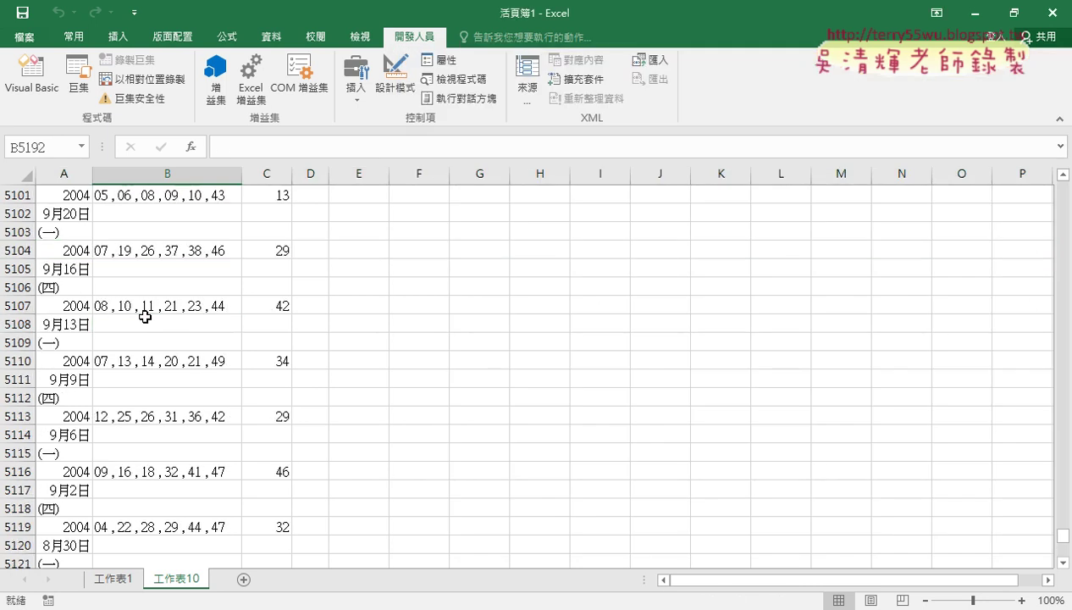
{"action": "scroll", "coordinate": [145, 317], "scroll_direction": "up", "scroll_amount": 8}
{"action": "scroll", "coordinate": [145, 316], "scroll_direction": "up", "scroll_amount": 1}
{"action": "scroll", "coordinate": [144, 317], "scroll_direction": "down", "scroll_amount": 2}
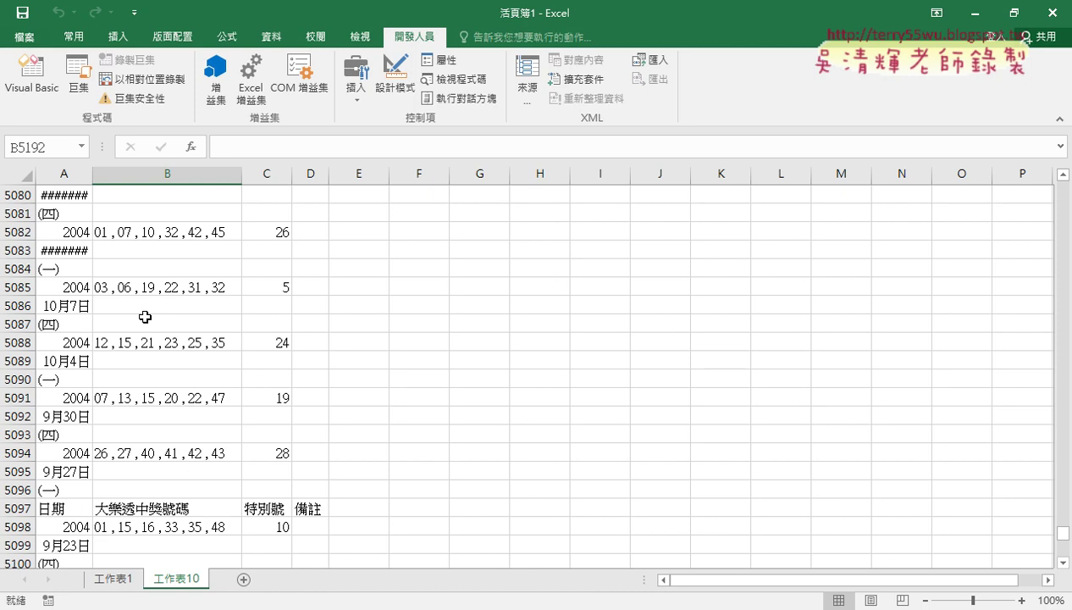
{"action": "scroll", "coordinate": [145, 317], "scroll_direction": "down", "scroll_amount": 2}
{"action": "left_click", "coordinate": [18, 398]}
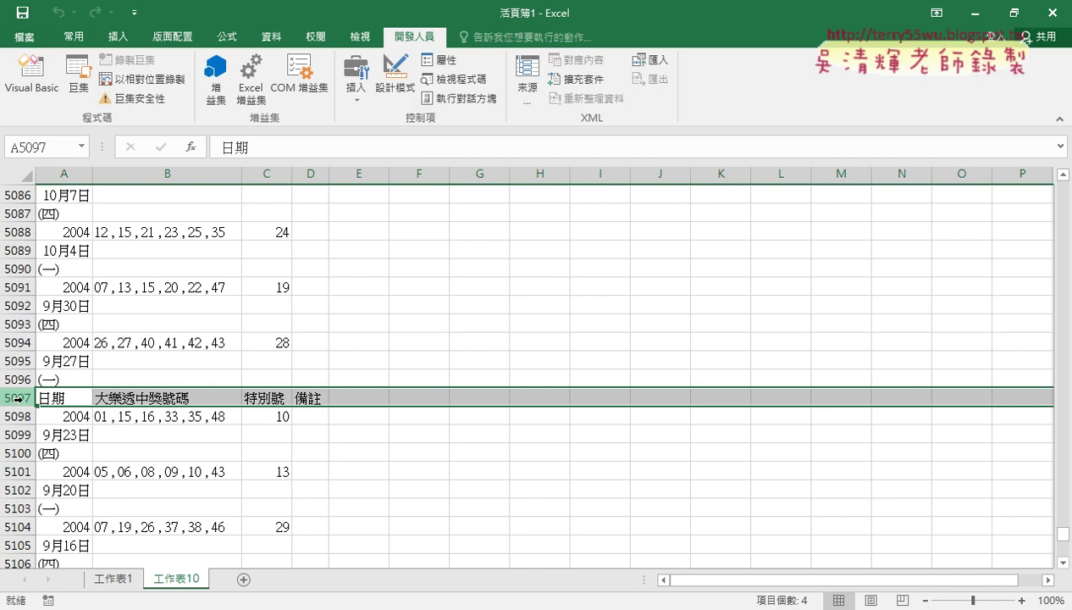
{"action": "left_click", "coordinate": [31, 75]}
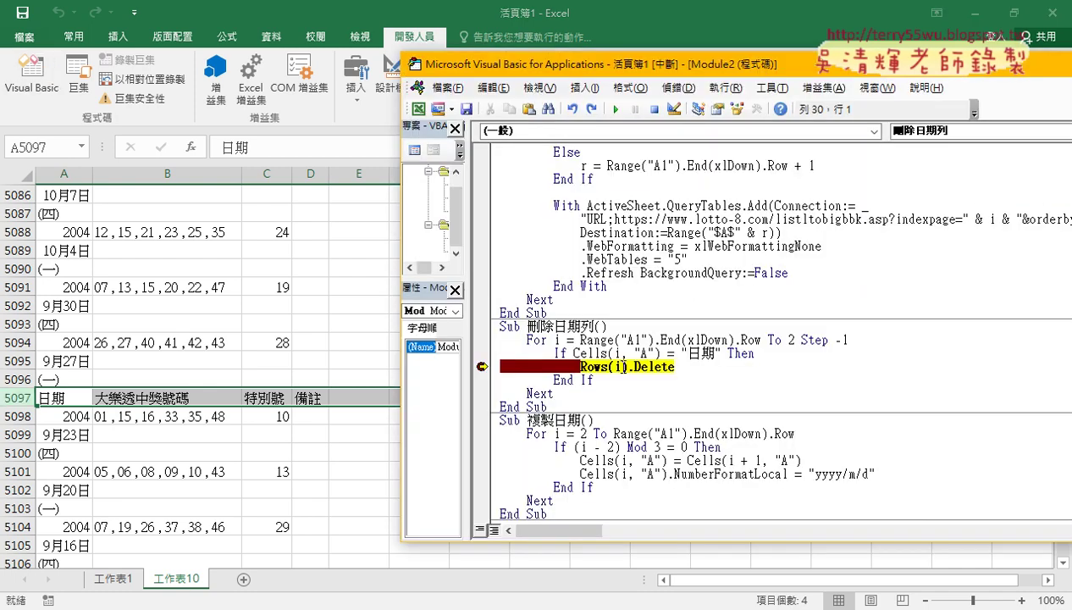
- Run 刪除日期列 to completion, then check the sheet no longer has the 日期 header at row 92
{"action": "left_click_drag", "start_coordinate": [550, 407], "coordinate": [494, 328]}
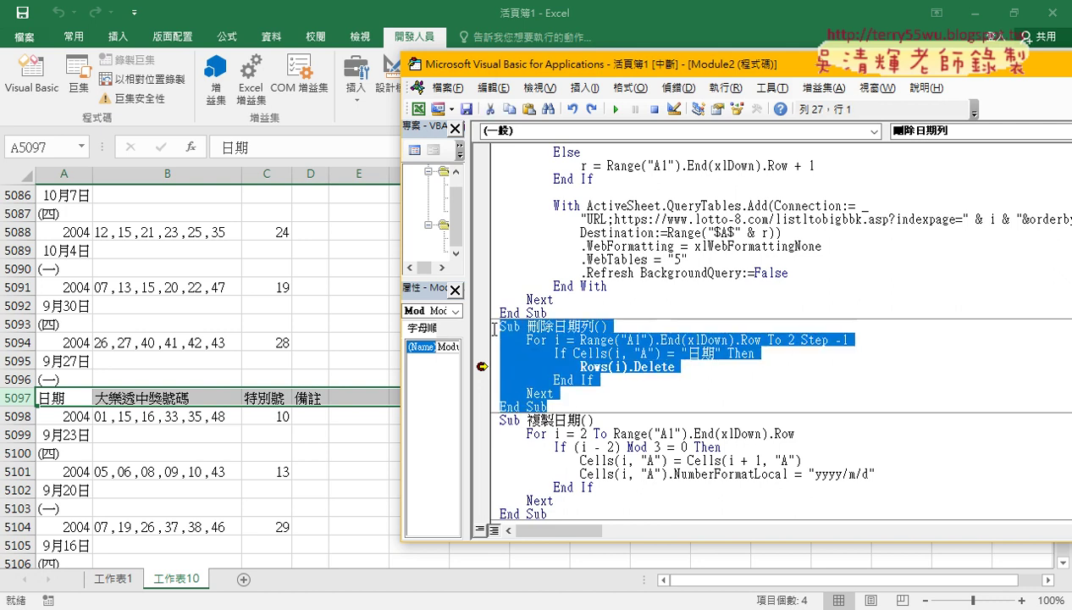
{"action": "left_click", "coordinate": [634, 366]}
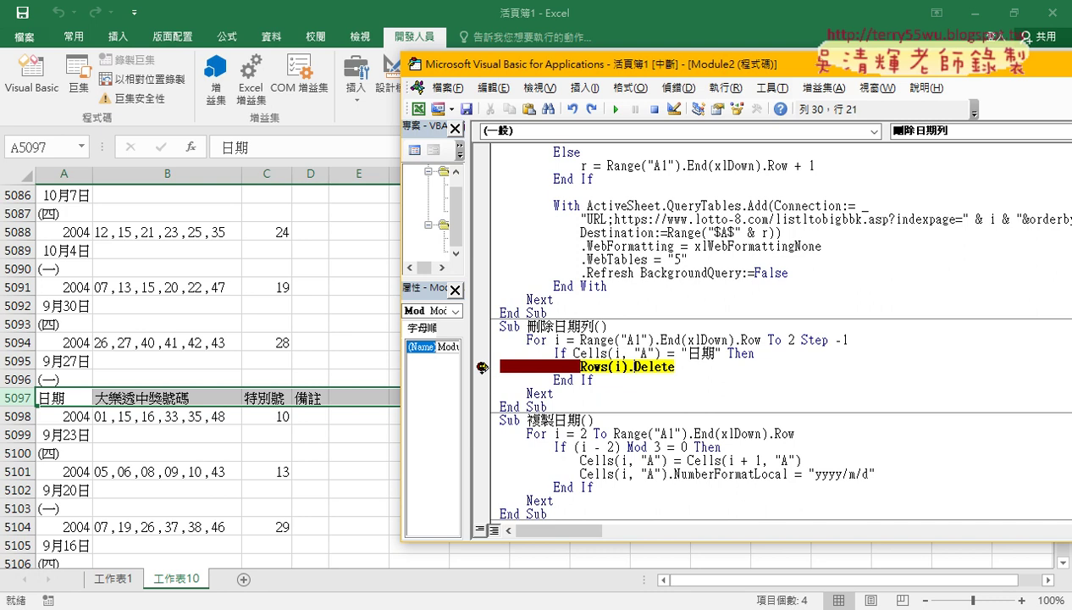
{"action": "left_click", "coordinate": [617, 109]}
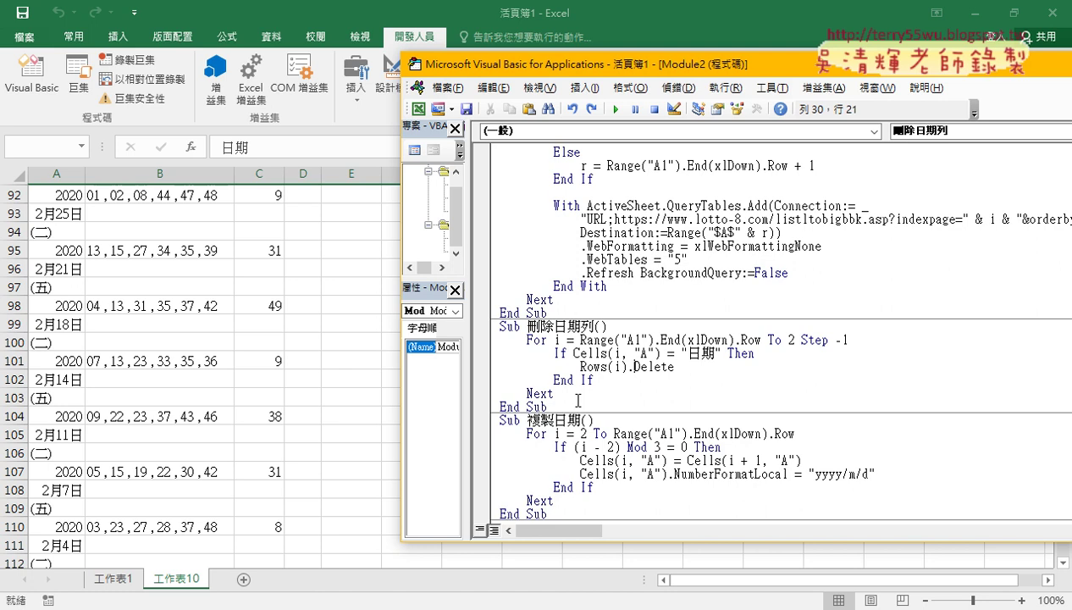
{"action": "left_click", "coordinate": [155, 340]}
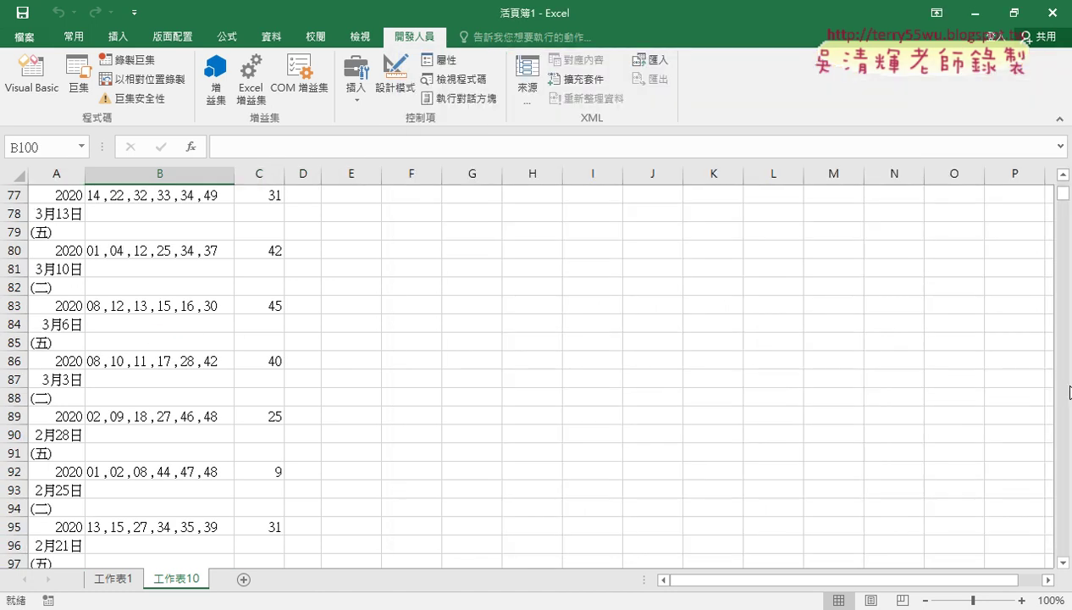
- Scroll to the top and inspect the year, date (2020/6/9) and weekday cells in A2–A8
{"action": "left_click_drag", "start_coordinate": [1063, 193], "coordinate": [1063, 185]}
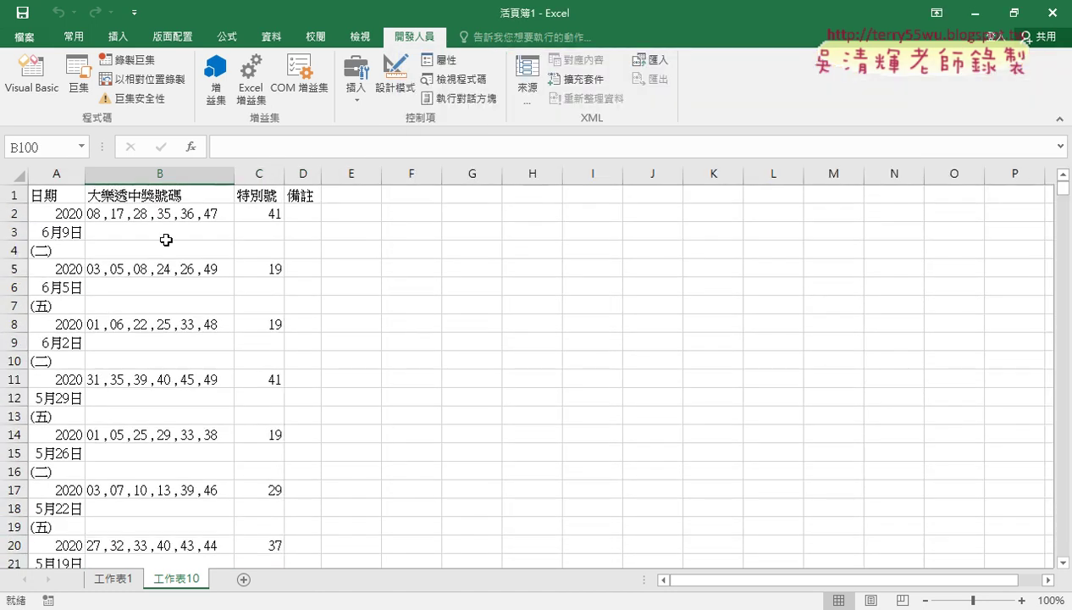
{"action": "left_click", "coordinate": [61, 230]}
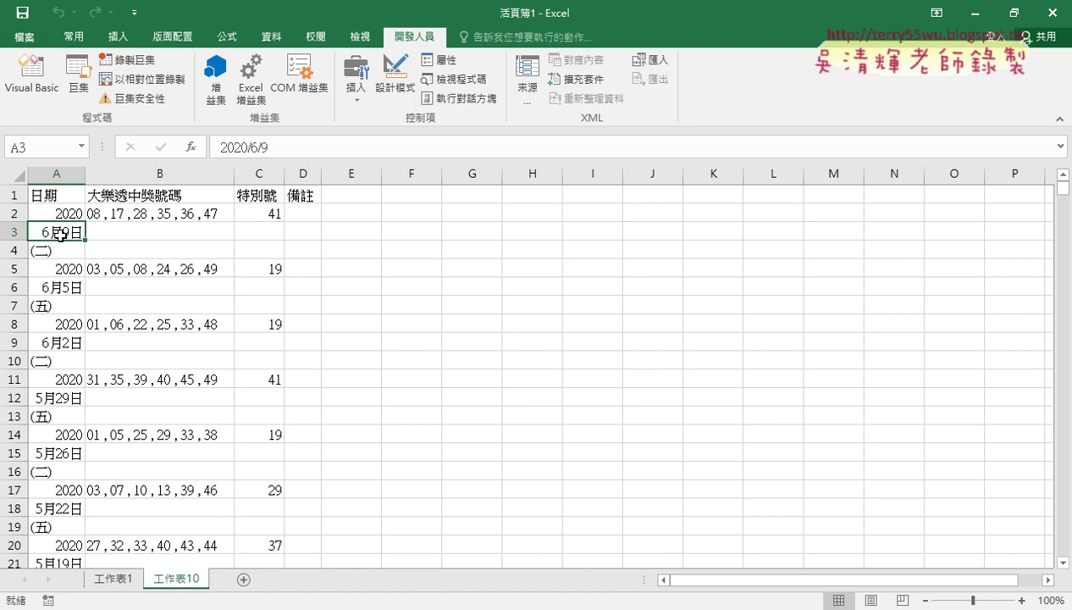
{"action": "left_click", "coordinate": [62, 214]}
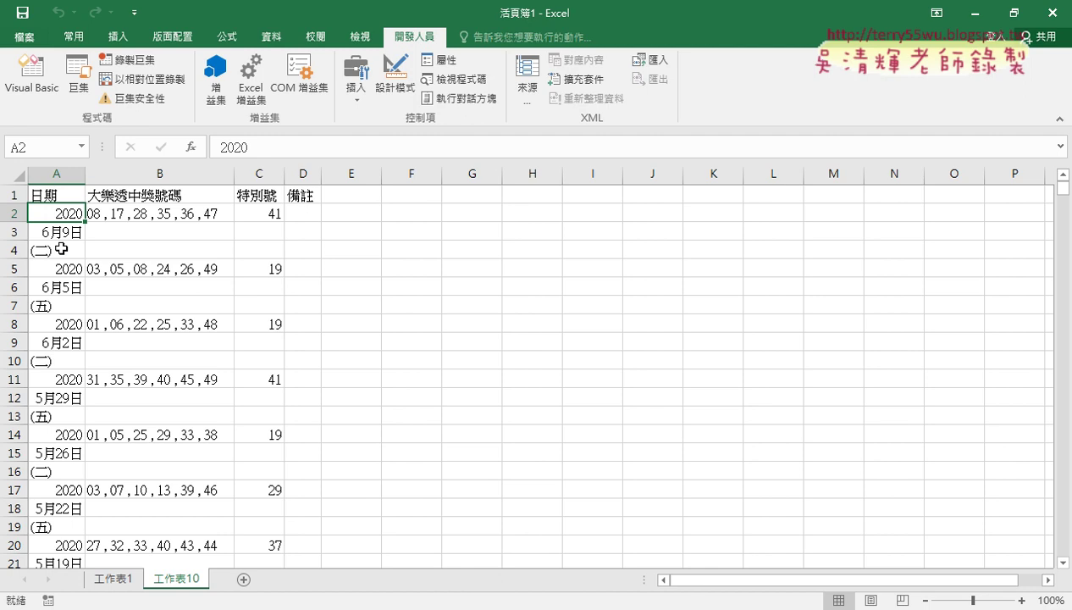
{"action": "left_click", "coordinate": [62, 285]}
{"action": "left_click", "coordinate": [64, 269]}
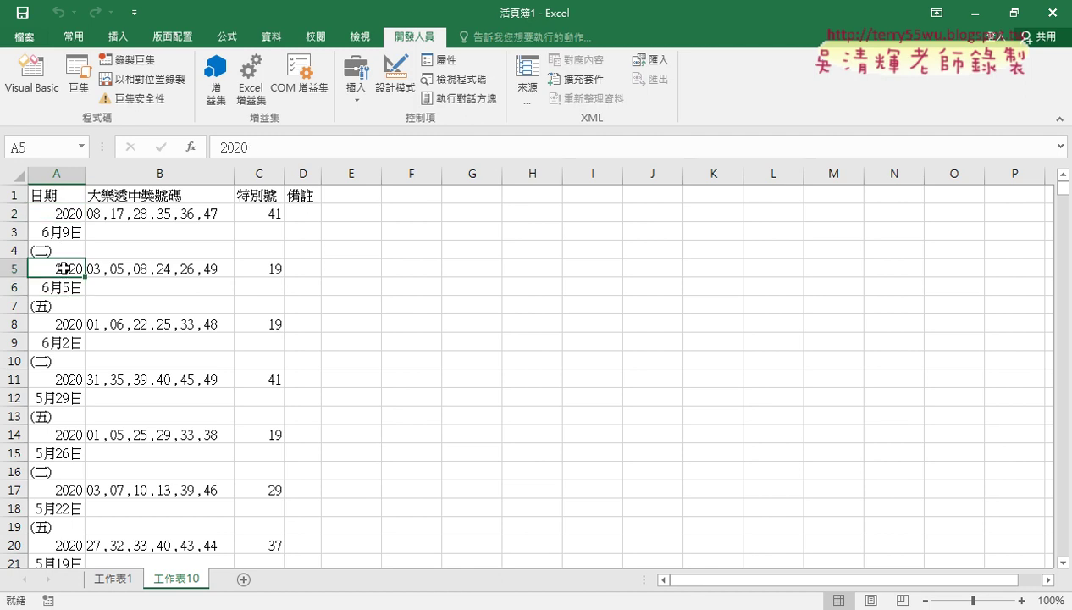
{"action": "left_click", "coordinate": [65, 322]}
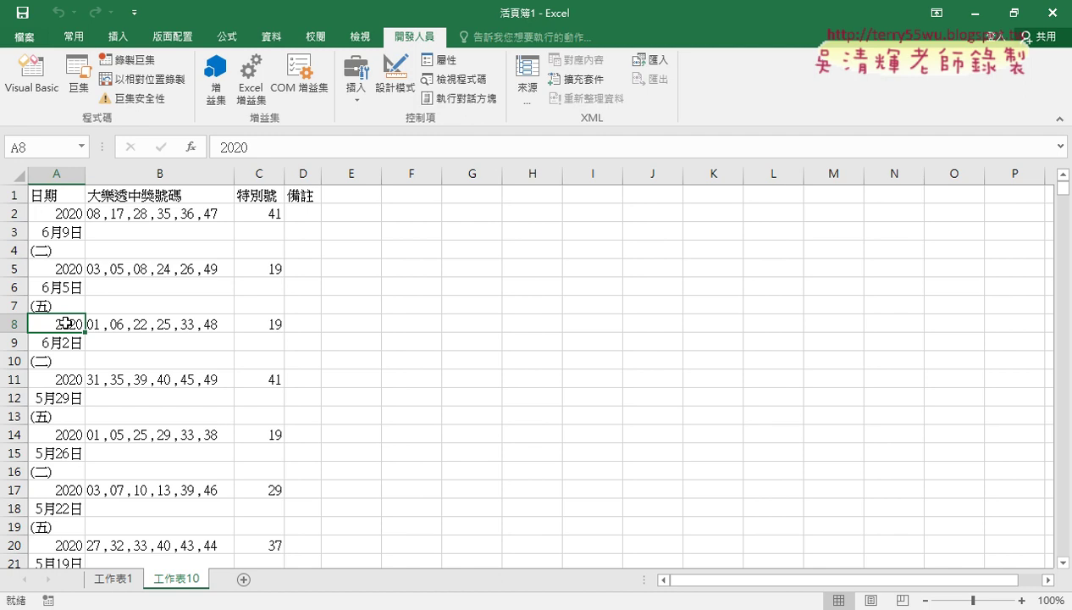
{"action": "left_click", "coordinate": [70, 212]}
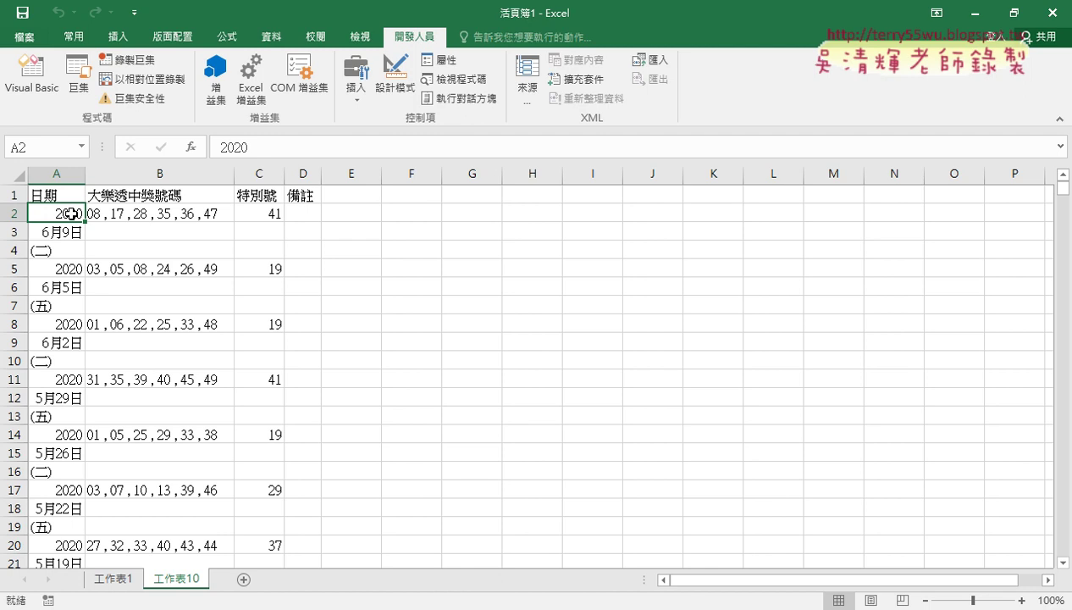
{"action": "left_click", "coordinate": [68, 231]}
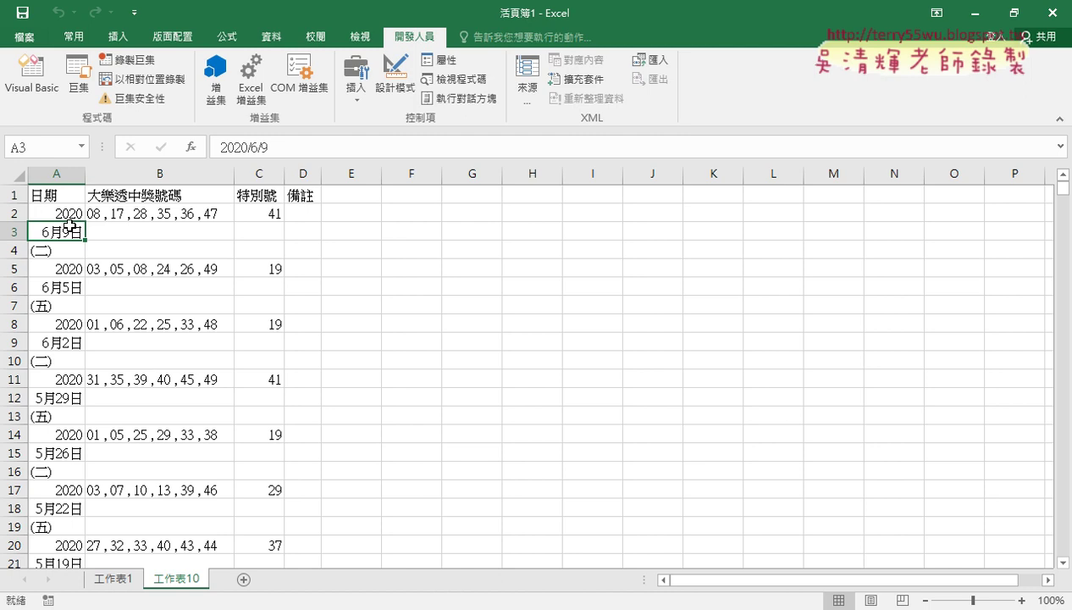
{"action": "left_click", "coordinate": [53, 212]}
{"action": "left_click_drag", "start_coordinate": [18, 231], "coordinate": [19, 248]}
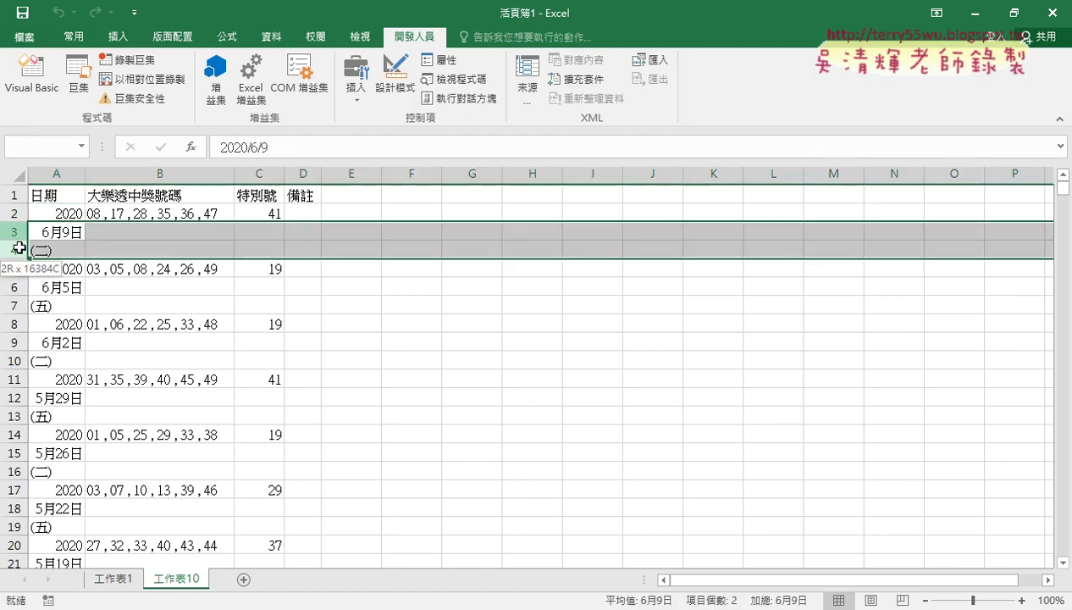
{"action": "right_click", "coordinate": [104, 232]}
{"action": "left_click", "coordinate": [160, 371]}
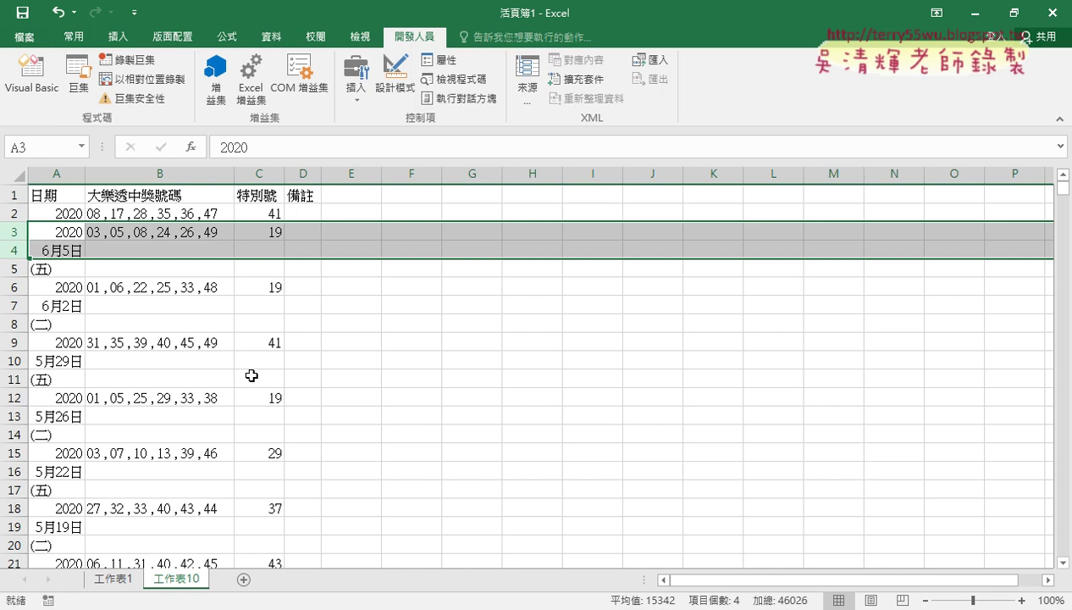
{"action": "key", "text": "ctrl+z"}
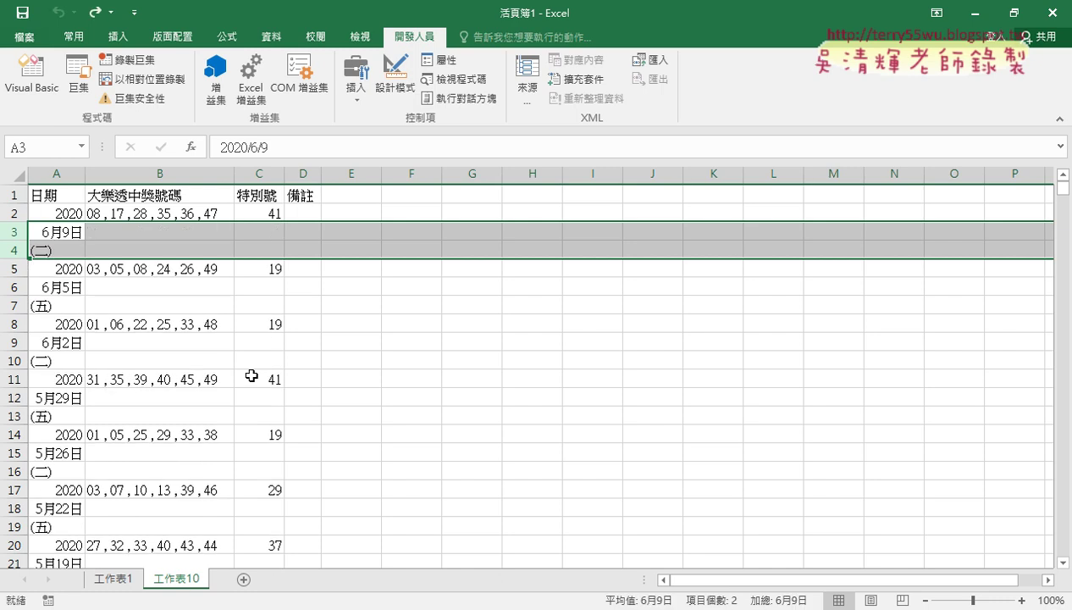
{"action": "left_click", "coordinate": [68, 236]}
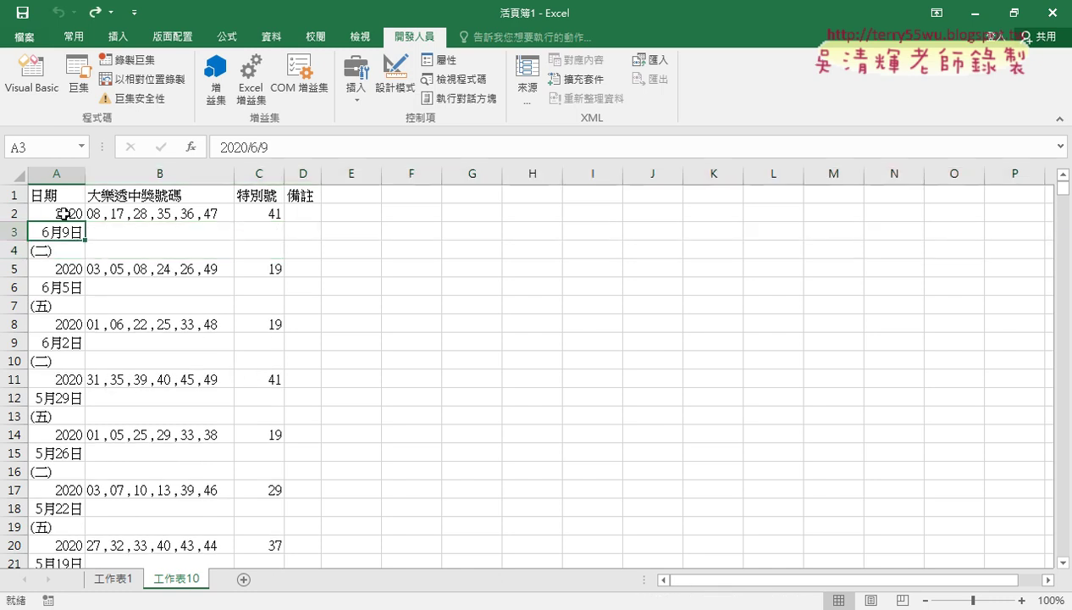
{"action": "left_click_drag", "start_coordinate": [17, 232], "coordinate": [17, 249]}
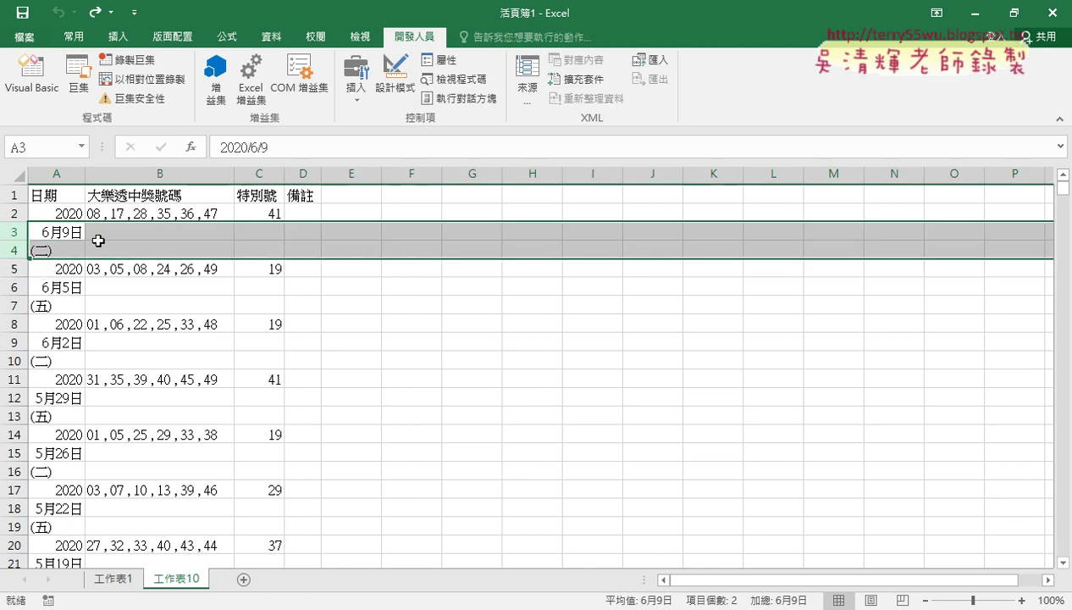